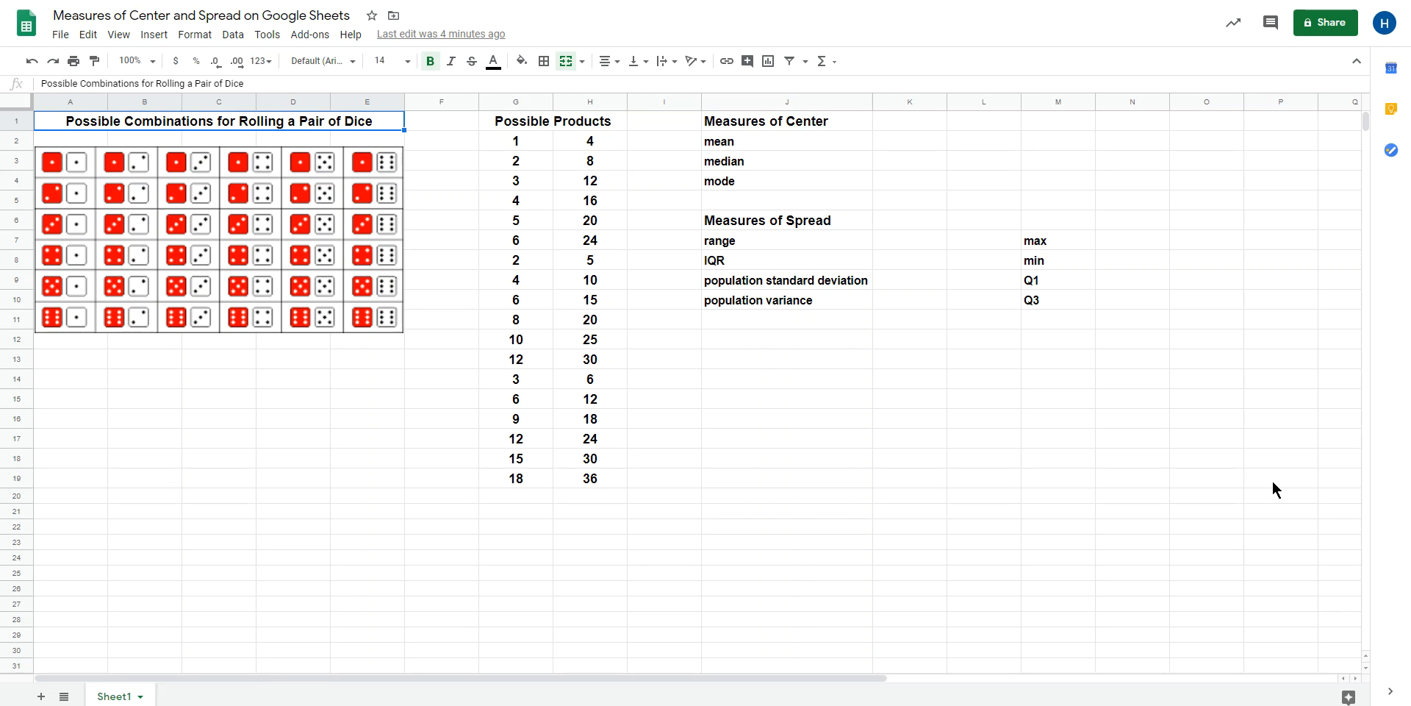
left_click(88, 367)
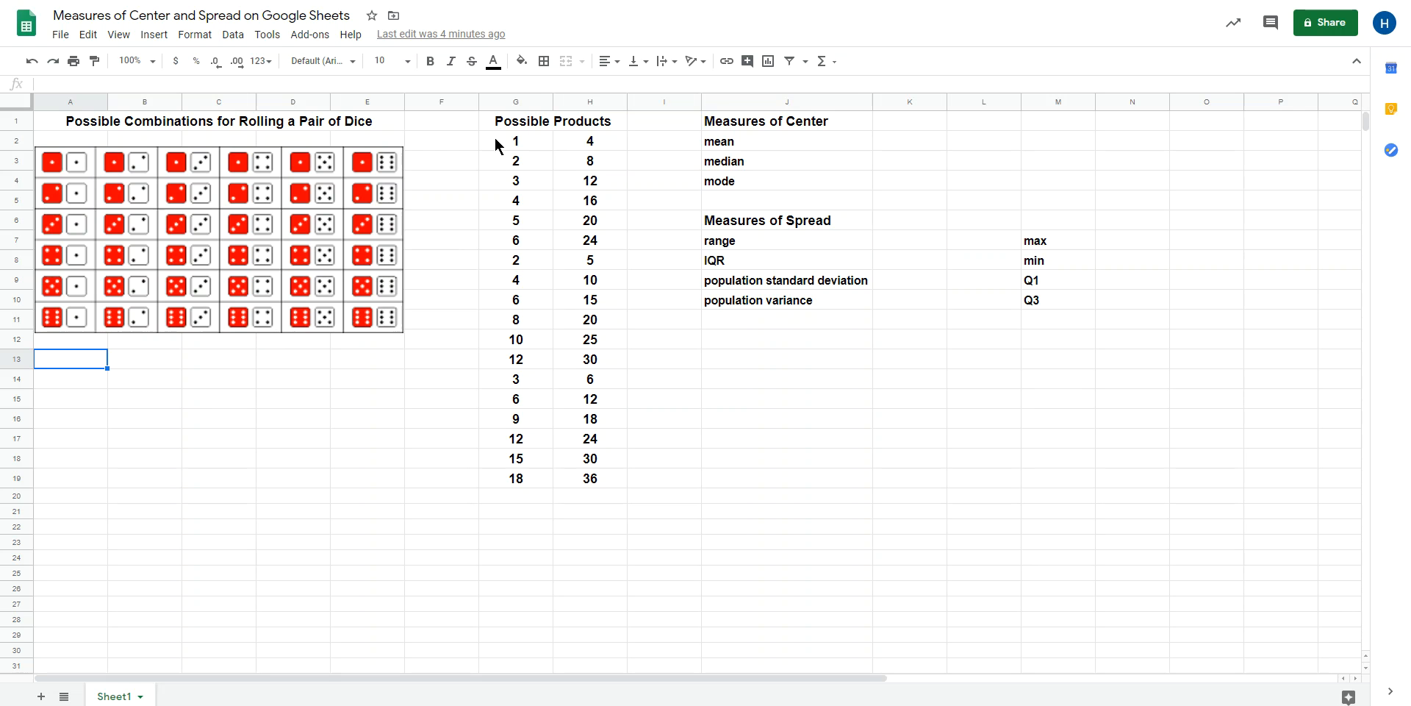
left_click_drag(495, 138, 581, 479)
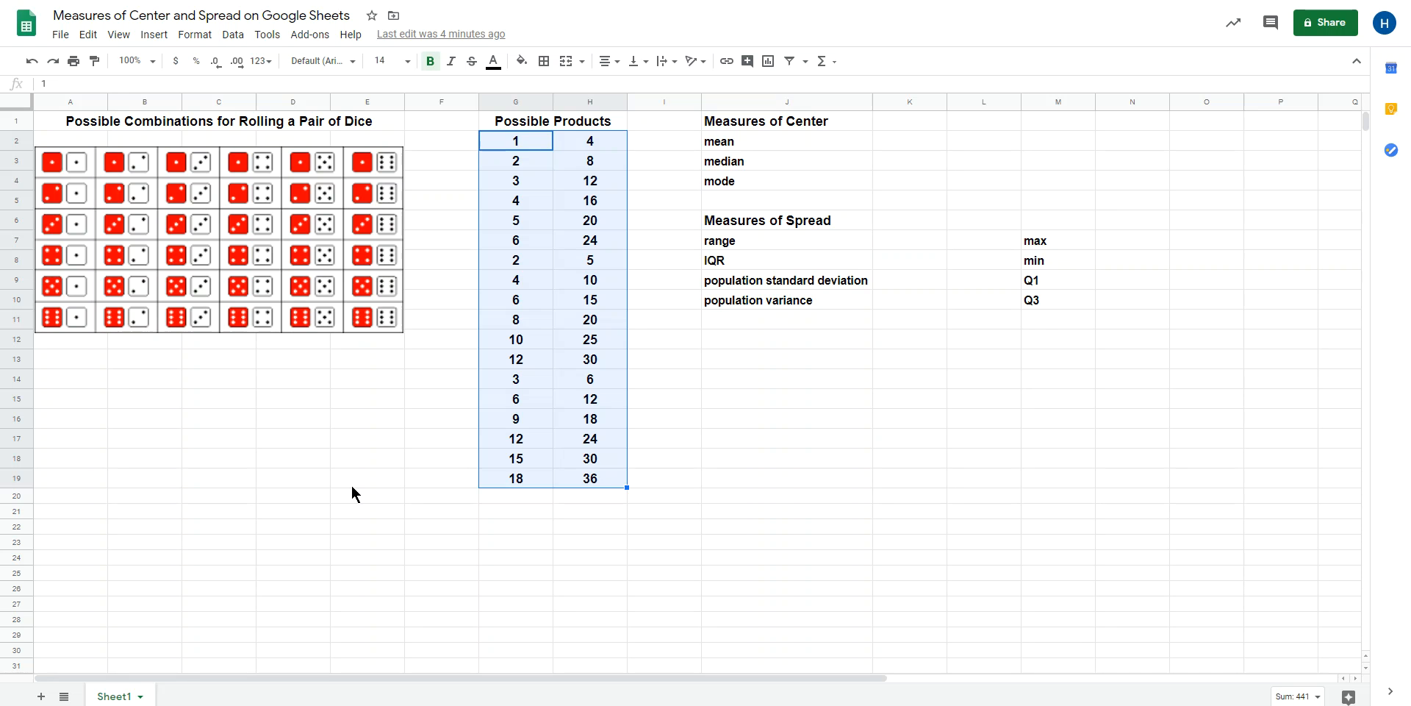
left_click(457, 473)
- Move the second column of products, H2:H19, beneath the first column, starting at cell G20
left_click_drag(594, 144, 585, 484)
key("ctrl+c")
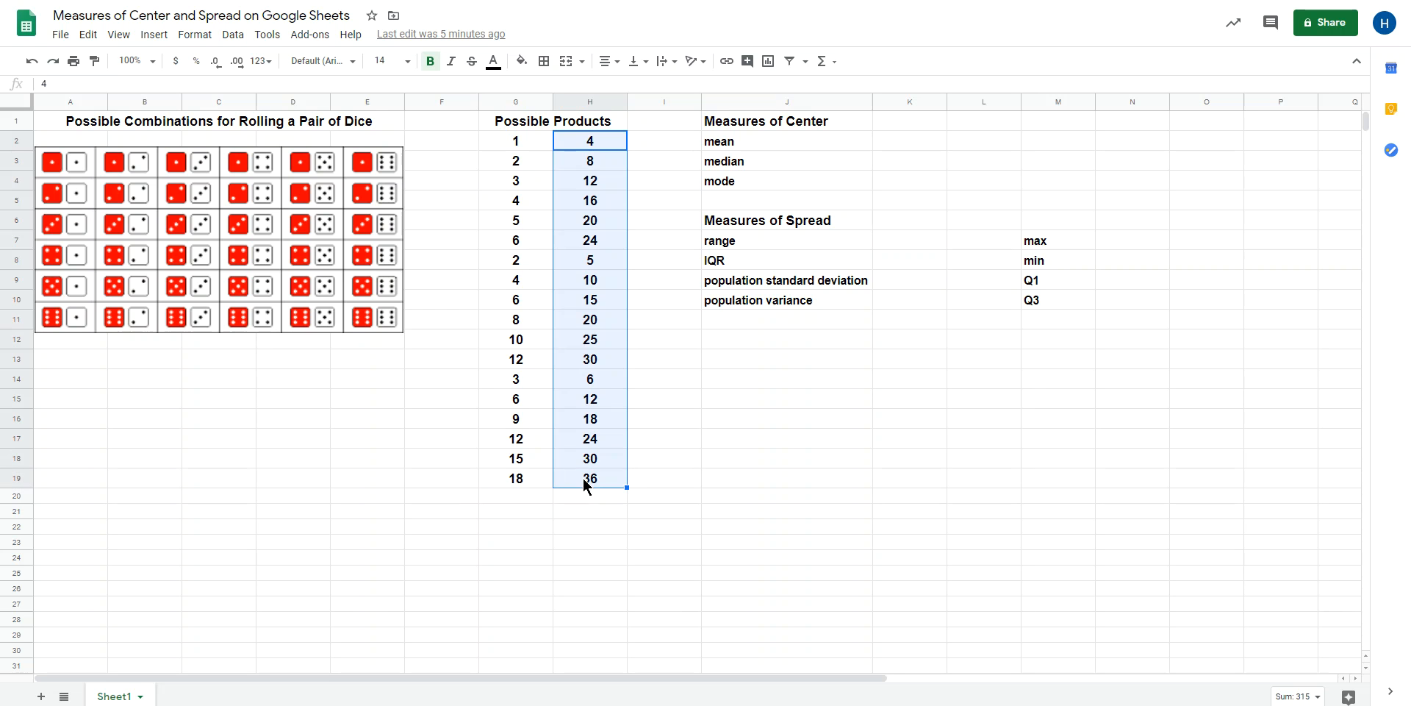
left_click(545, 498)
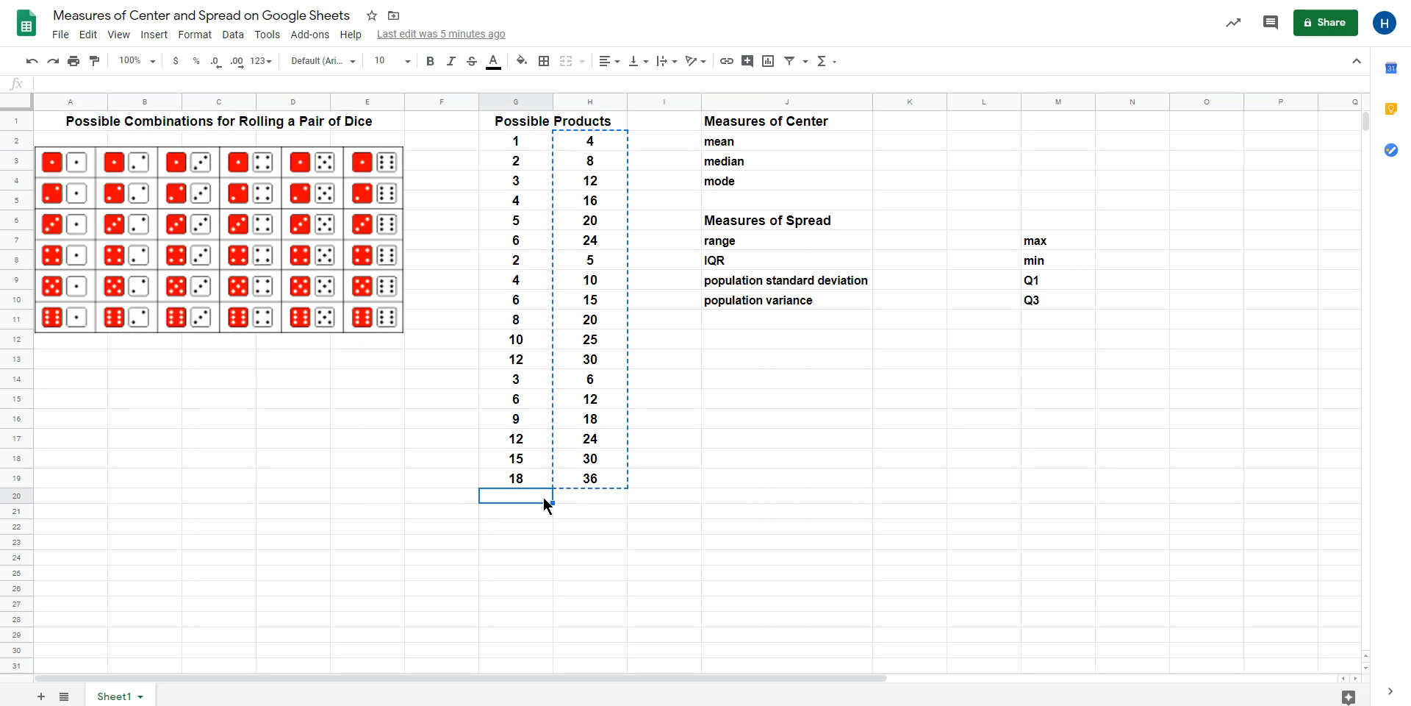
key("ctrl+v")
left_click(654, 528)
- Sort the product list G2:G37 in ascending order by column G, as a range only
scroll(654, 527, "down", 1)
scroll(654, 527, "down", 5)
left_click_drag(533, 495, 505, 147)
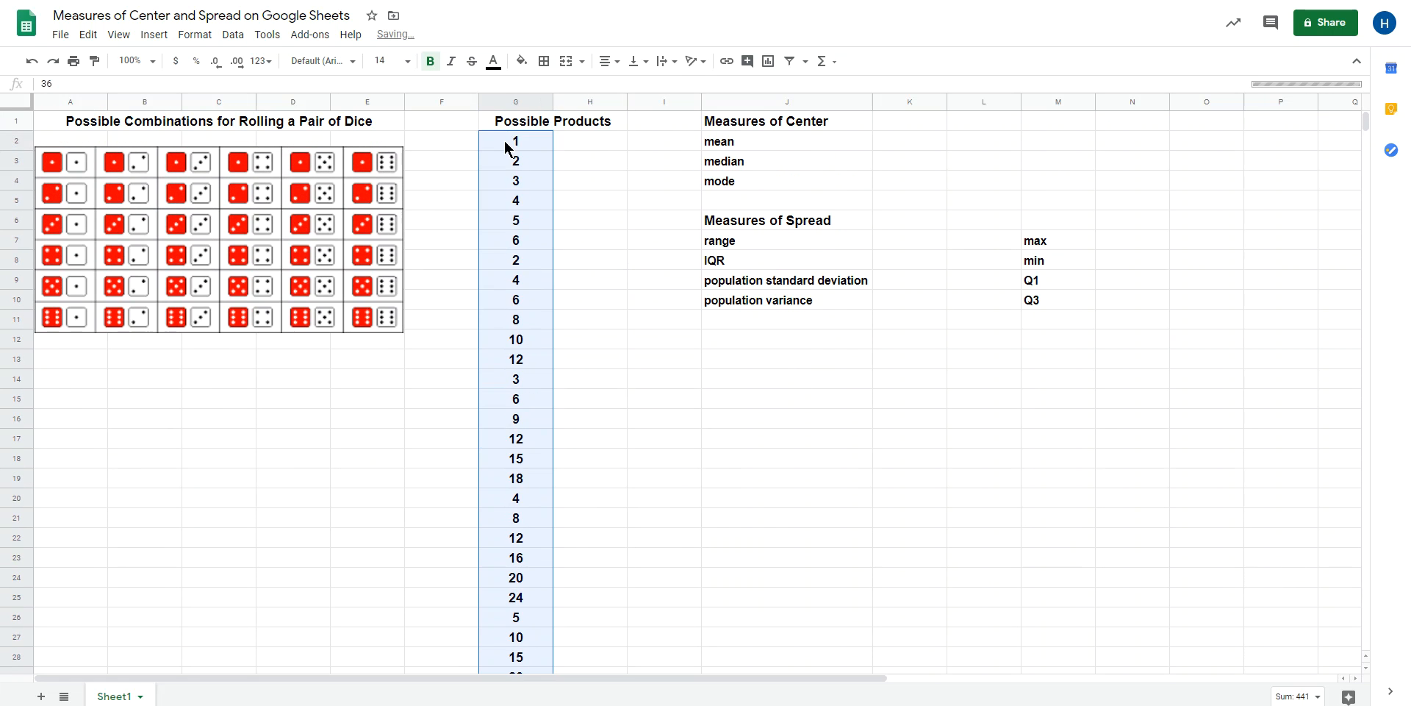
left_click(236, 40)
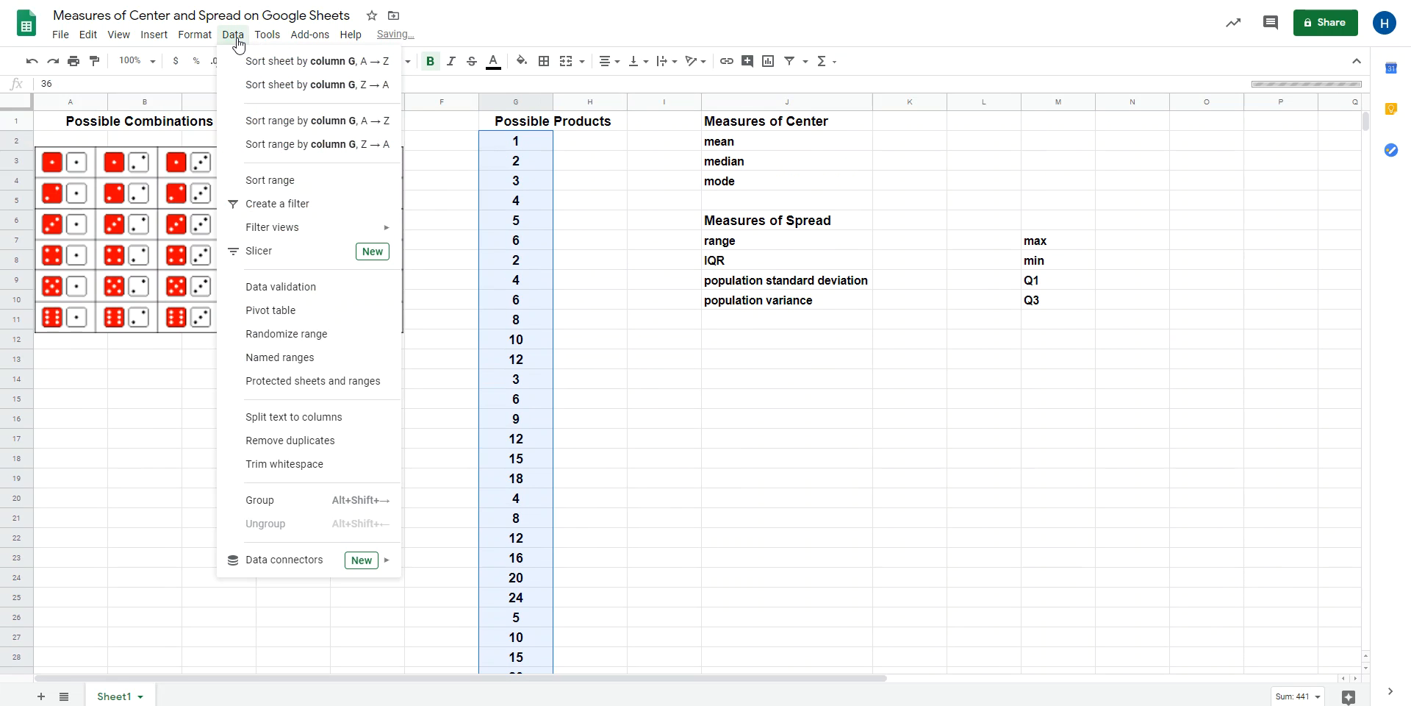
left_click(278, 127)
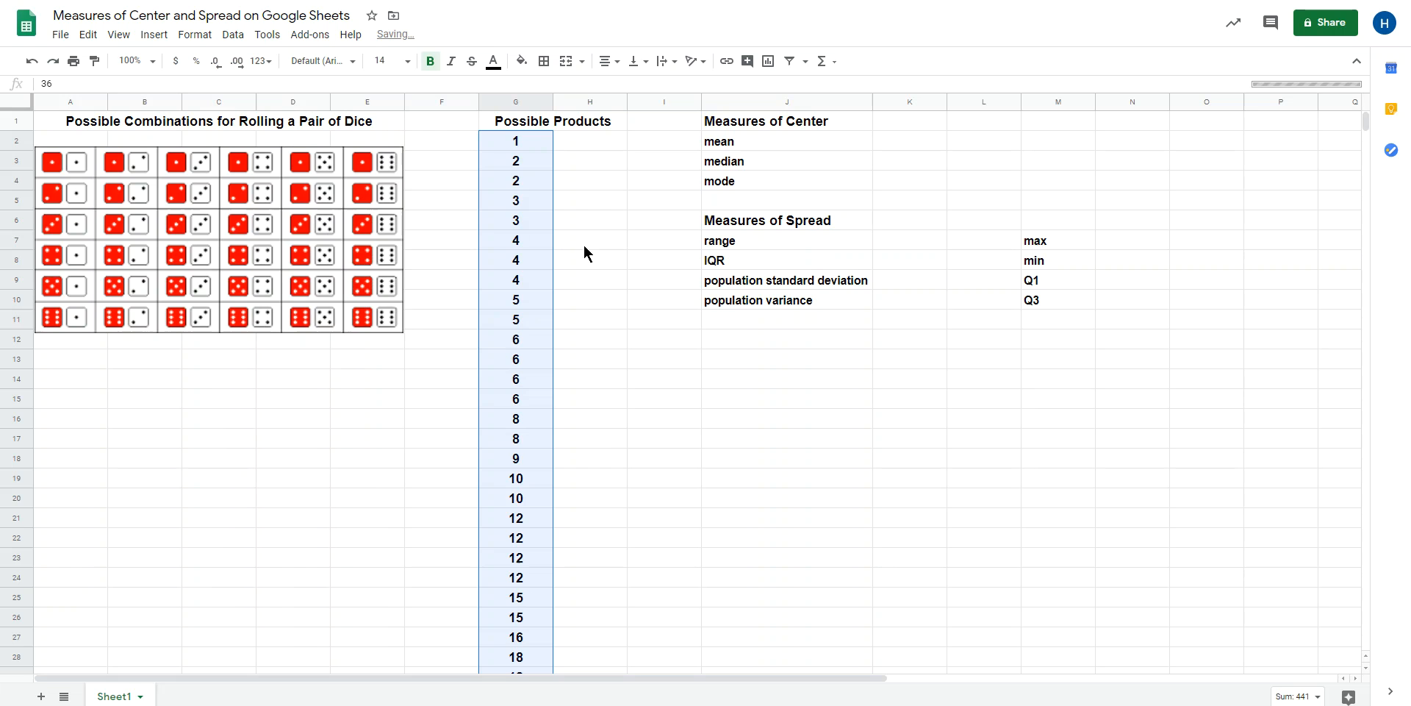
- Move the sorted products in G19:G37 into column H, starting at cell H2
scroll(601, 439, "down", 4)
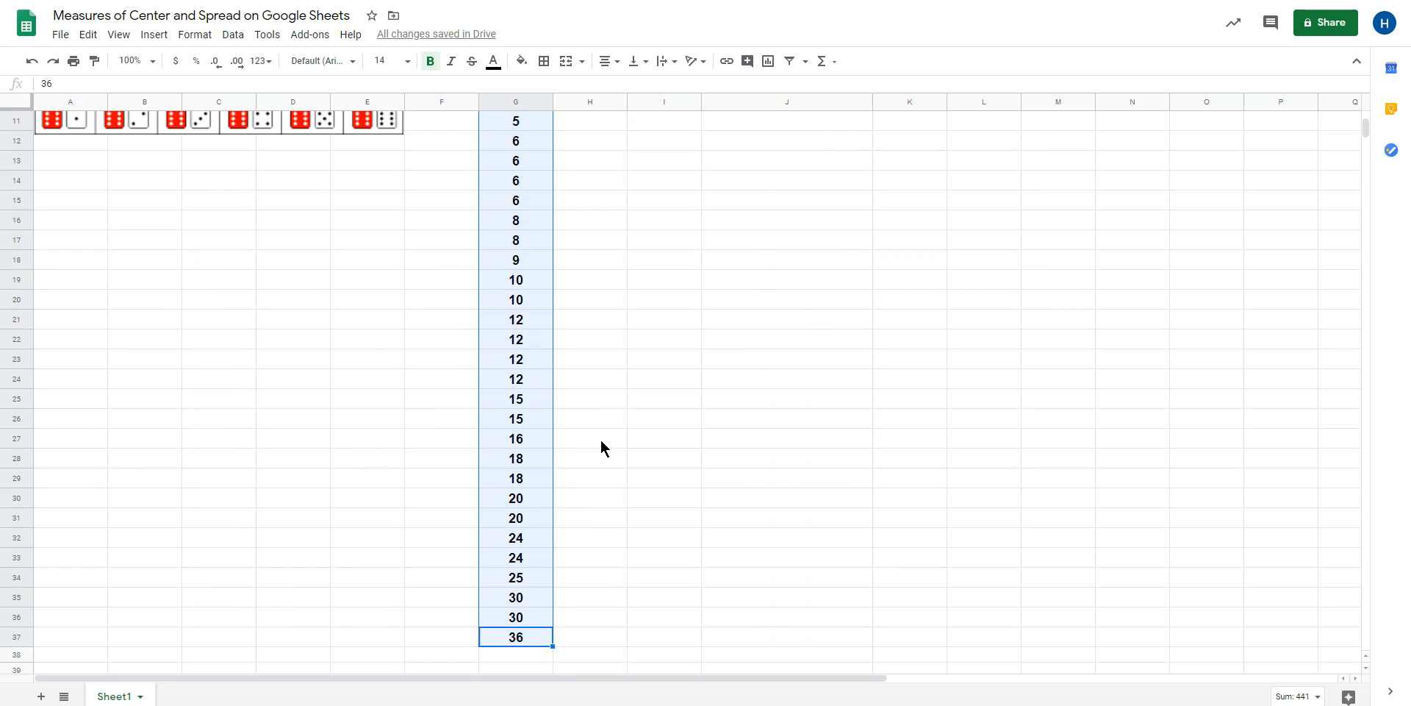
left_click(610, 564)
left_click_drag(529, 581, 503, 228)
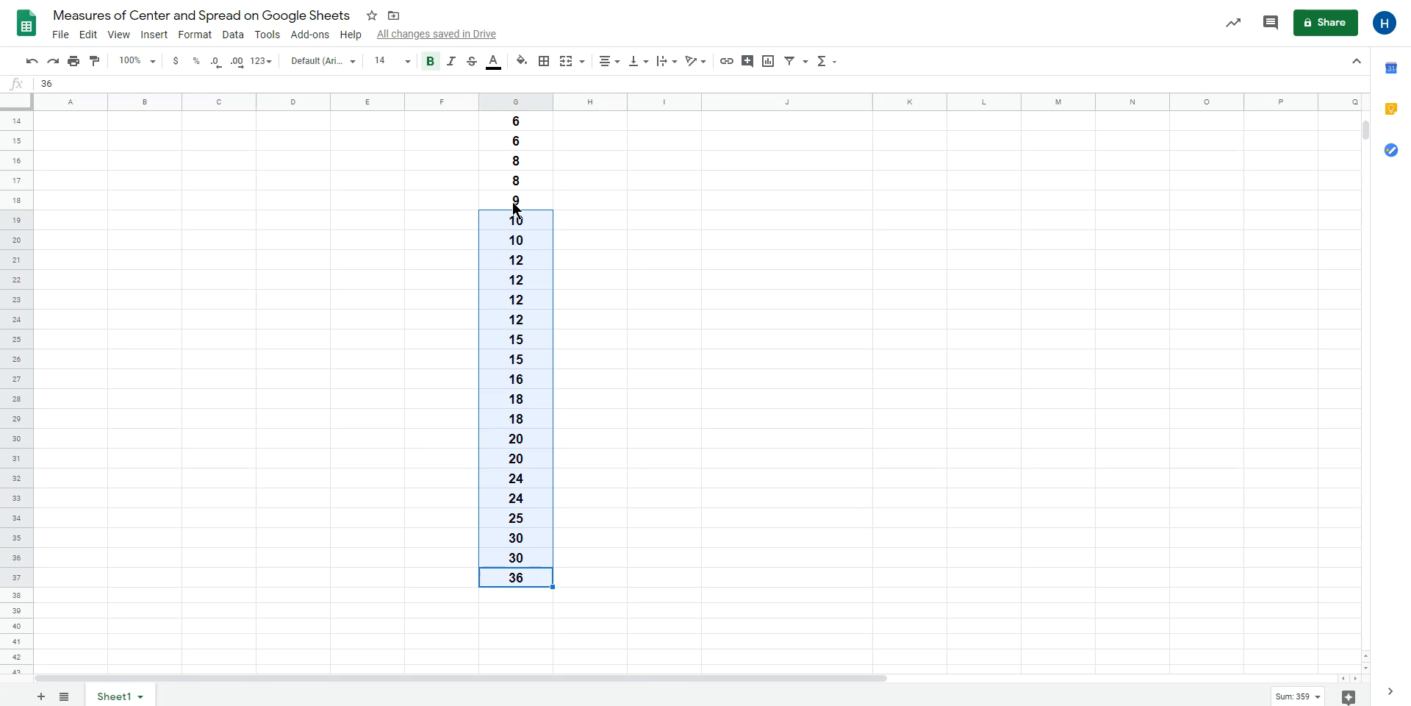
left_click(516, 207)
left_click_drag(517, 224, 519, 584)
key("ctrl+c")
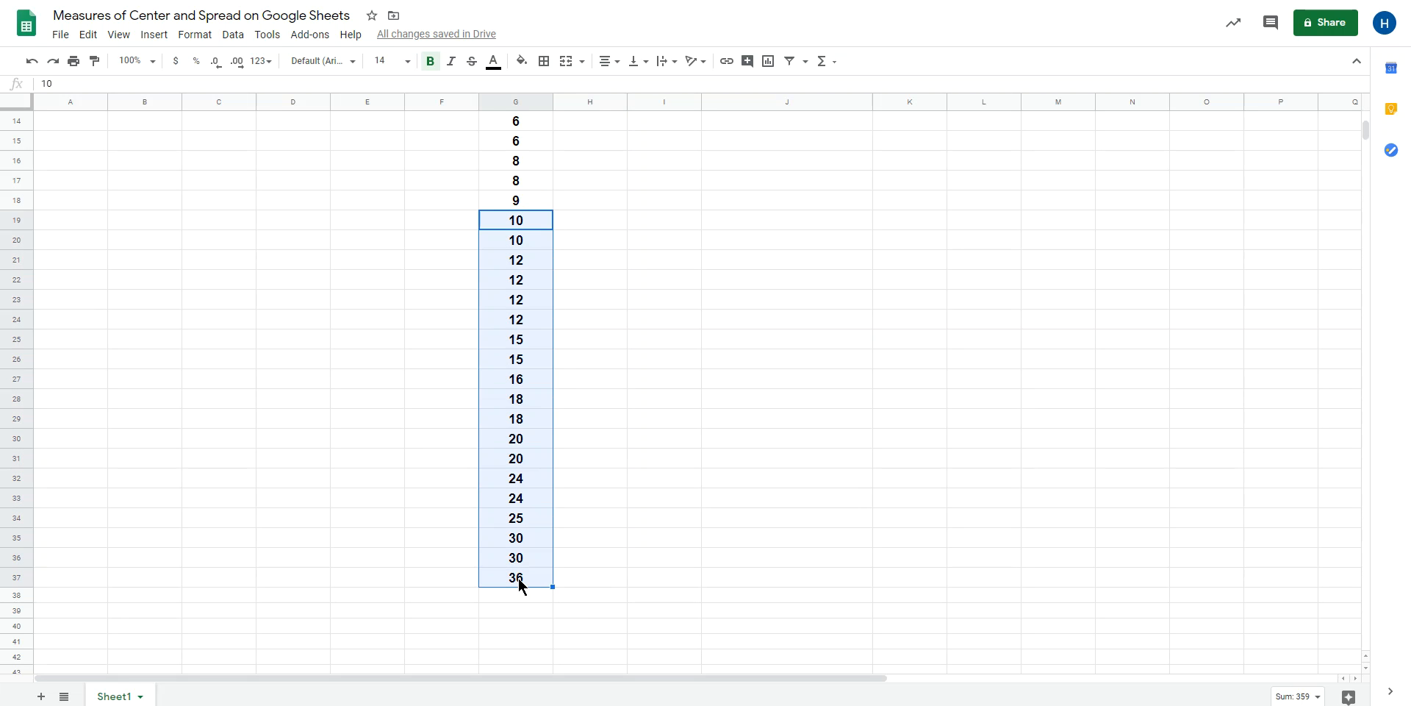
scroll(711, 350, "up", 5)
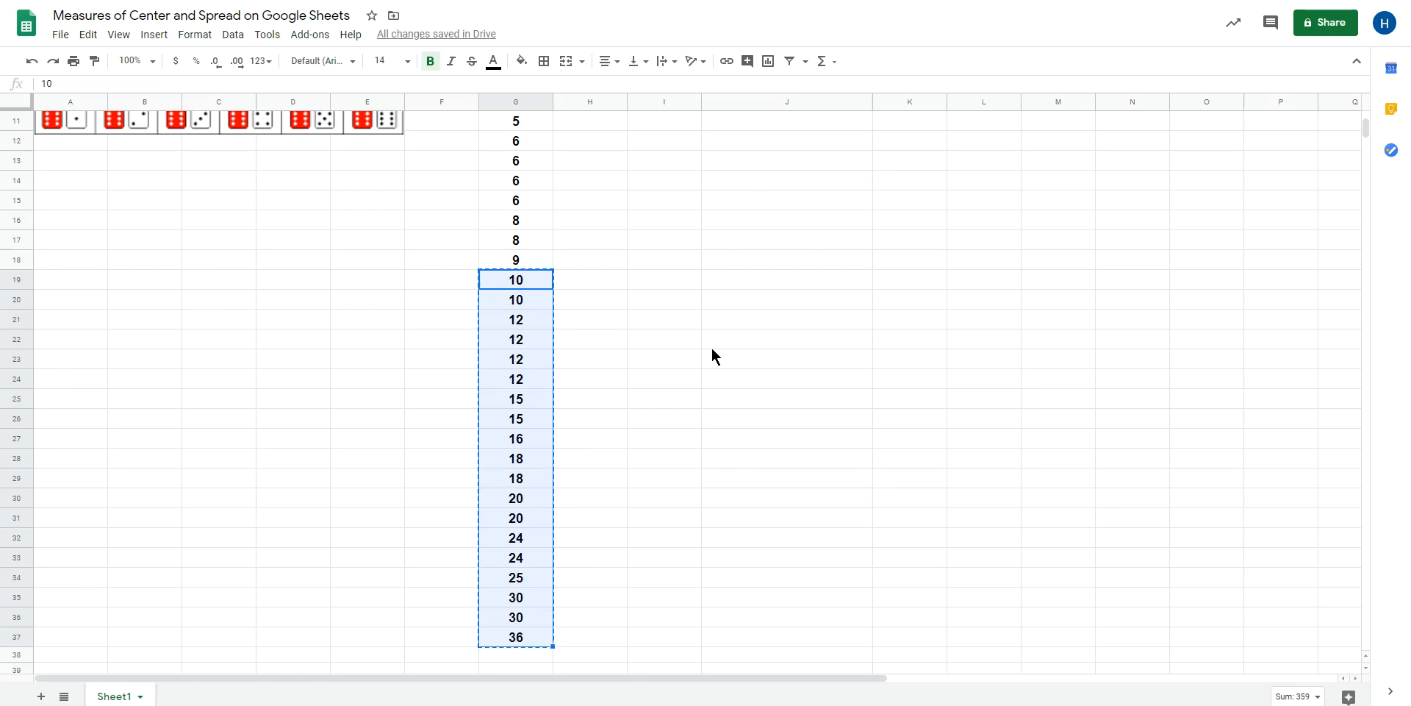
left_click(598, 143)
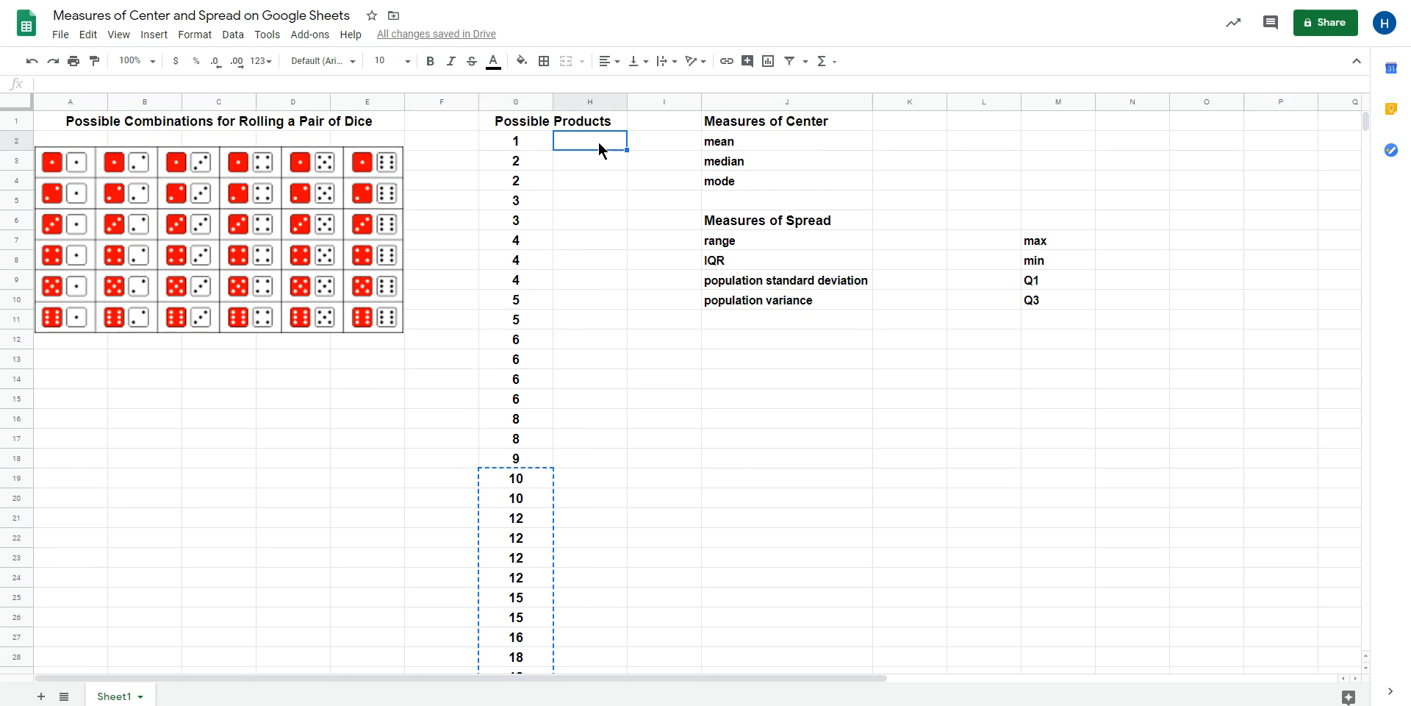
key("ctrl+v")
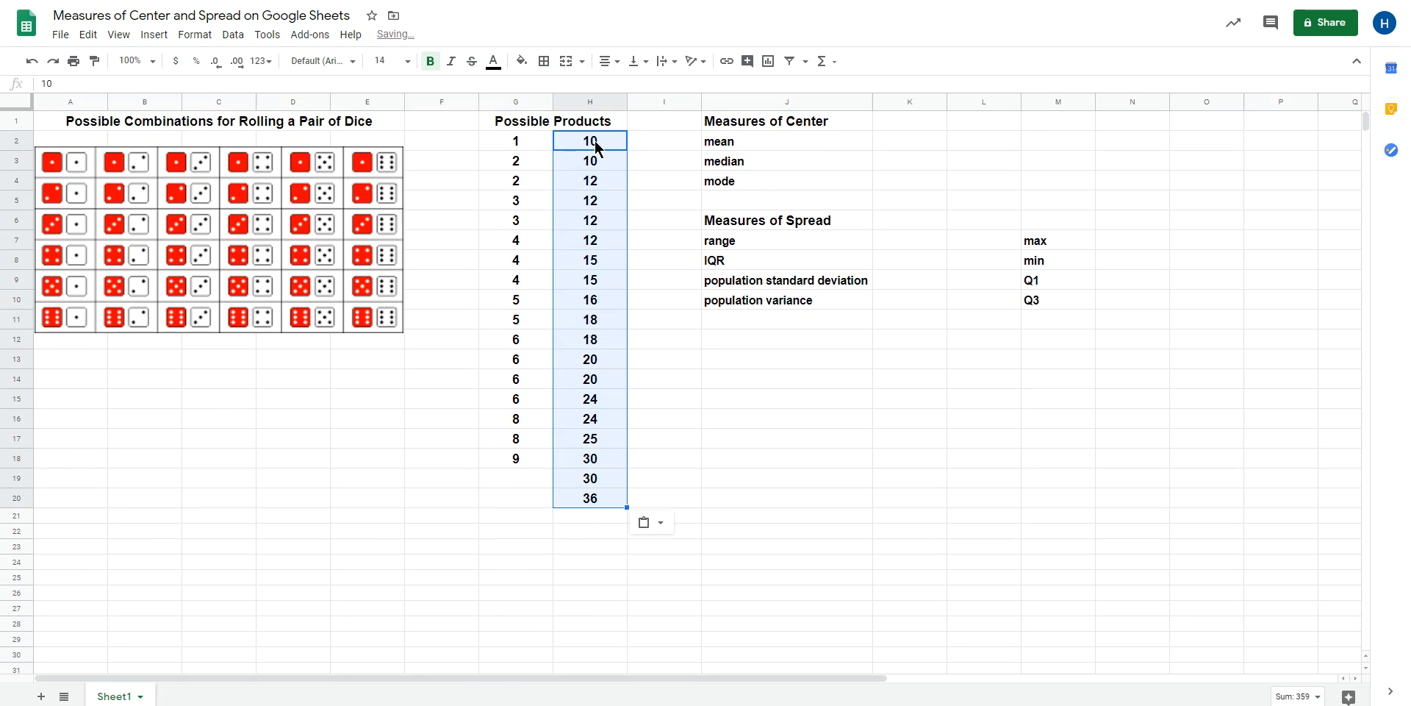
- Move the 10 from cell H2 to the end of the first product column, cell G19
left_click(594, 140)
key("ctrl+c")
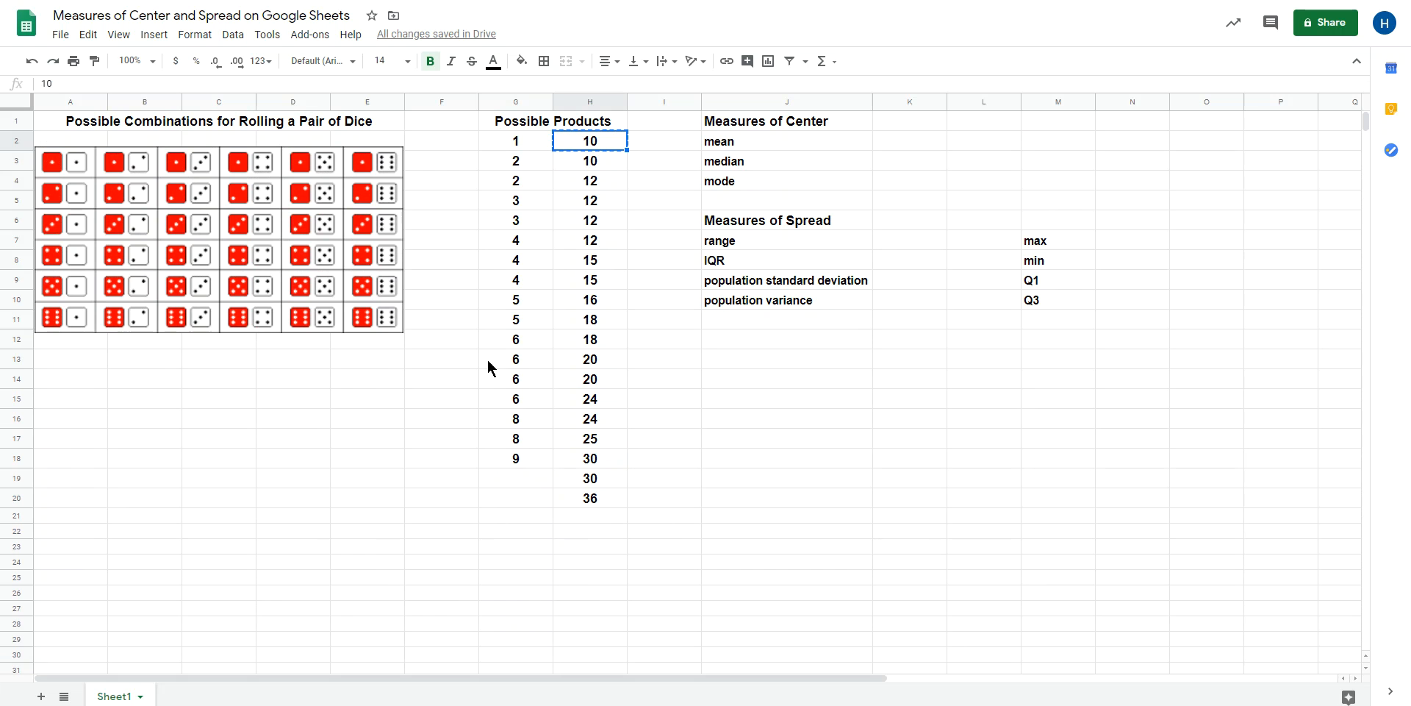
left_click(506, 479)
key("ctrl+v")
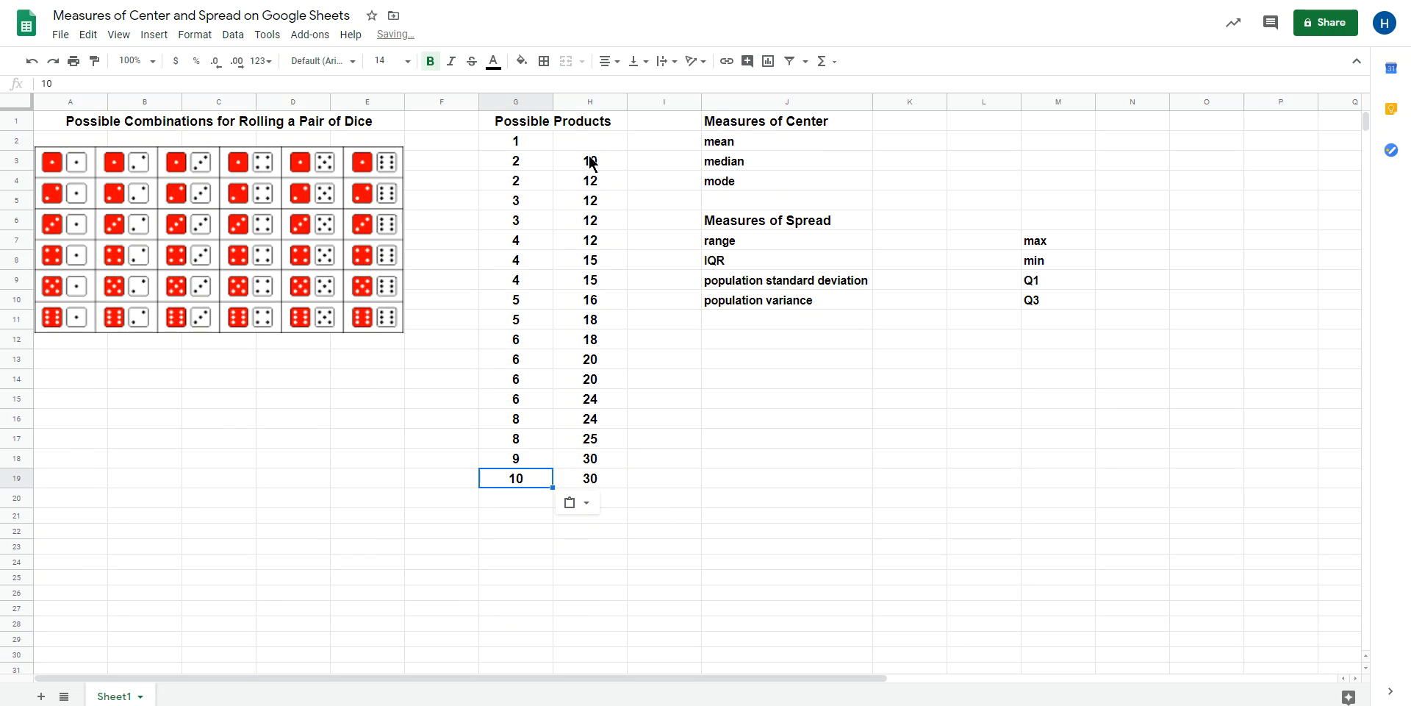
- Shift the remaining products H3:H20 up one row so they start at cell H2
left_click_drag(589, 161, 593, 500)
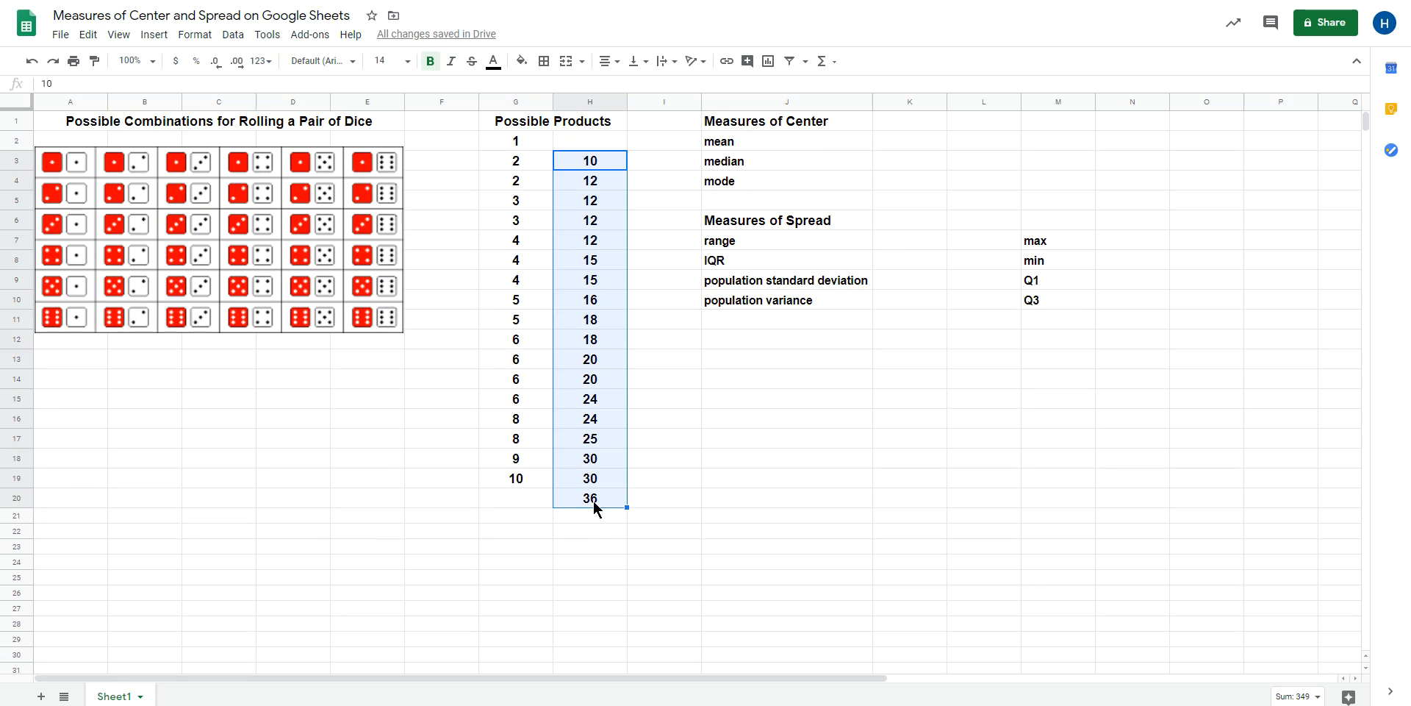
left_click(610, 143)
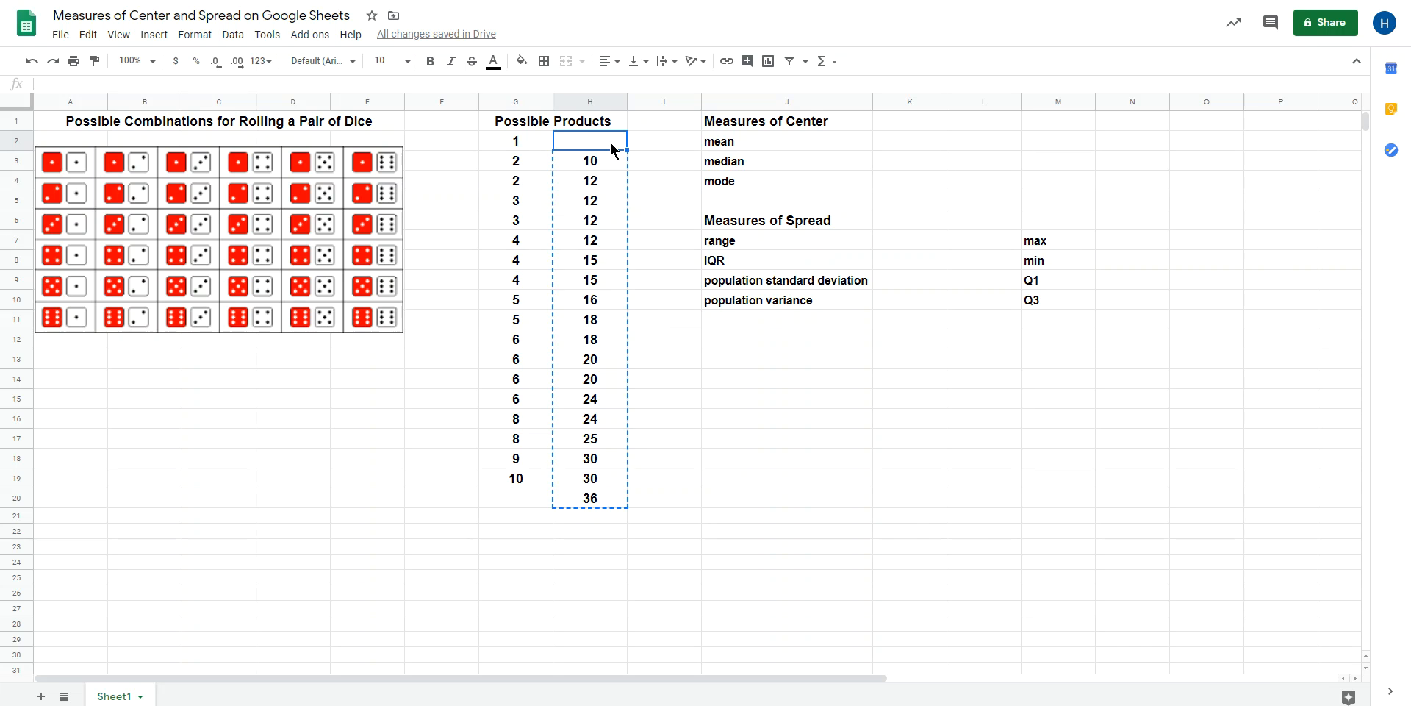
key("ctrl+v")
left_click(687, 381)
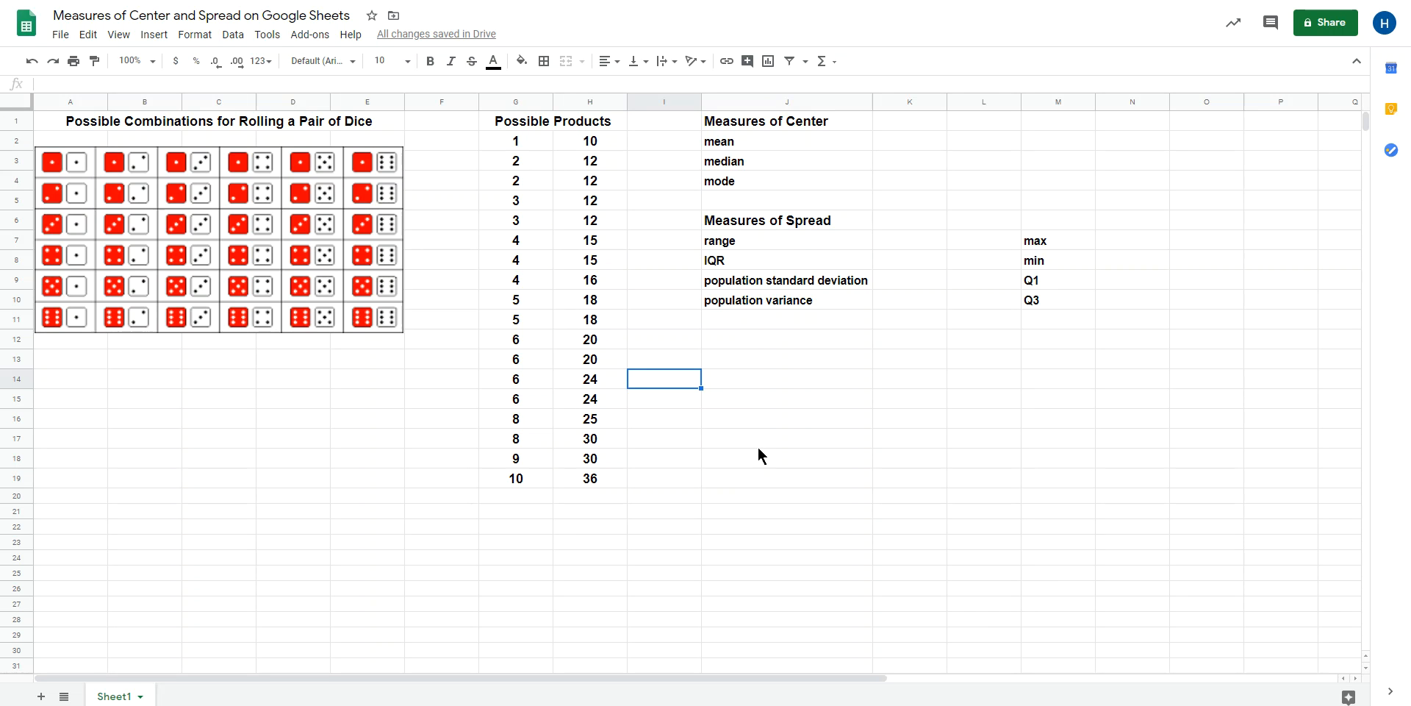
- Enter the trial addition formula =H2+H3 in cell K2 beside mean, and clear the cell again
left_click(901, 139)
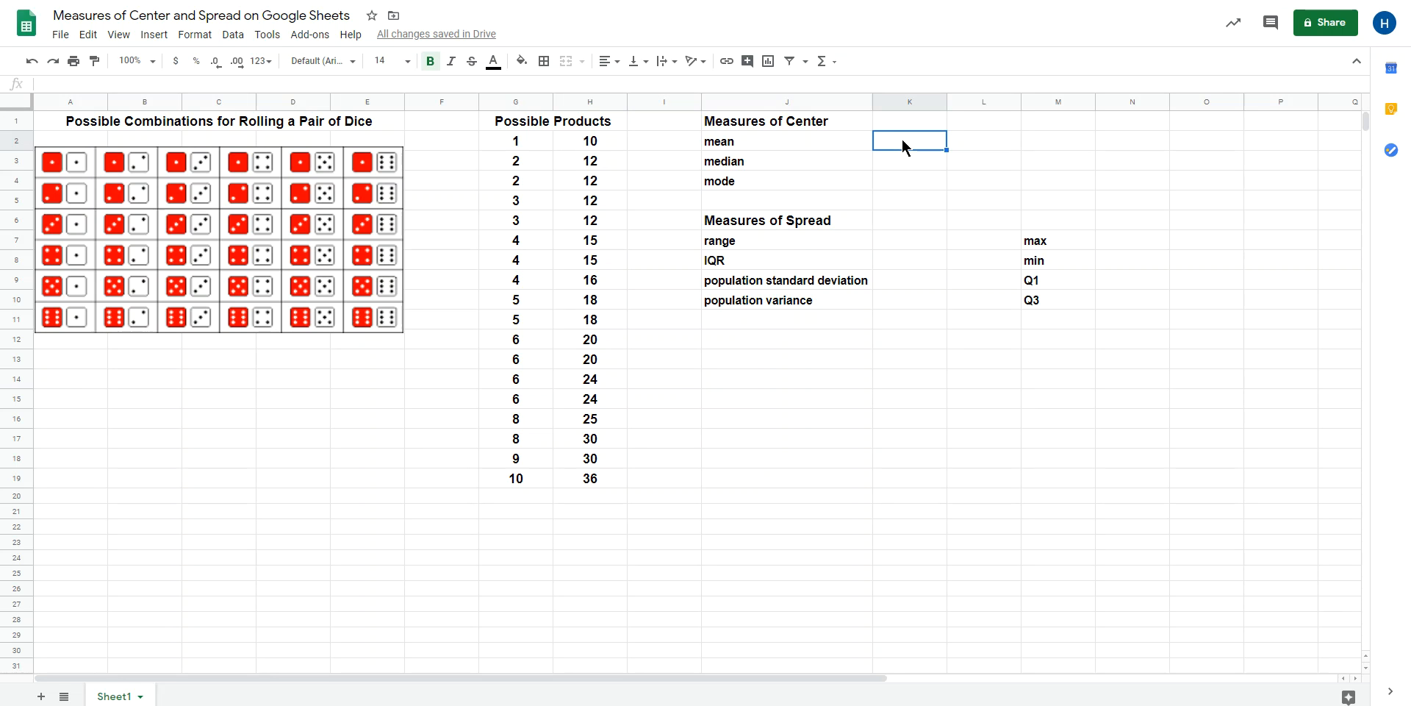
type("=")
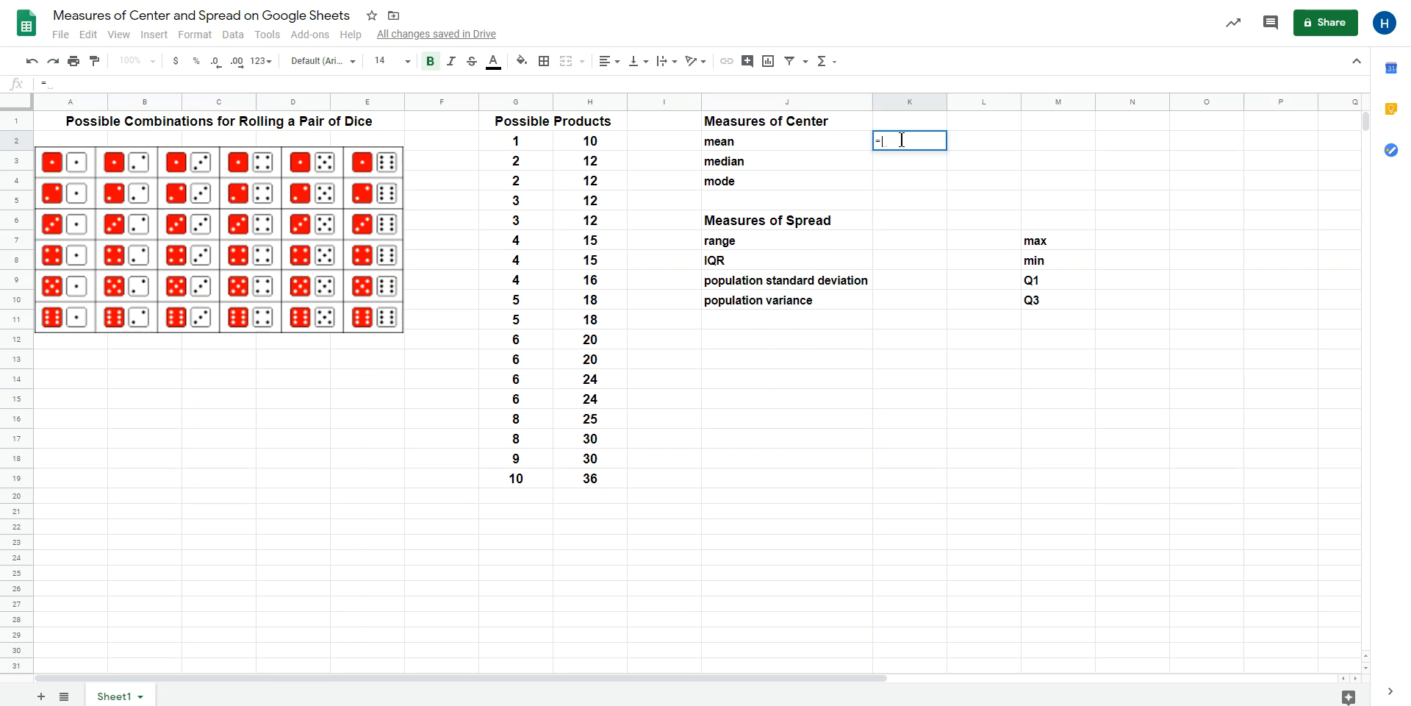
left_click(609, 141)
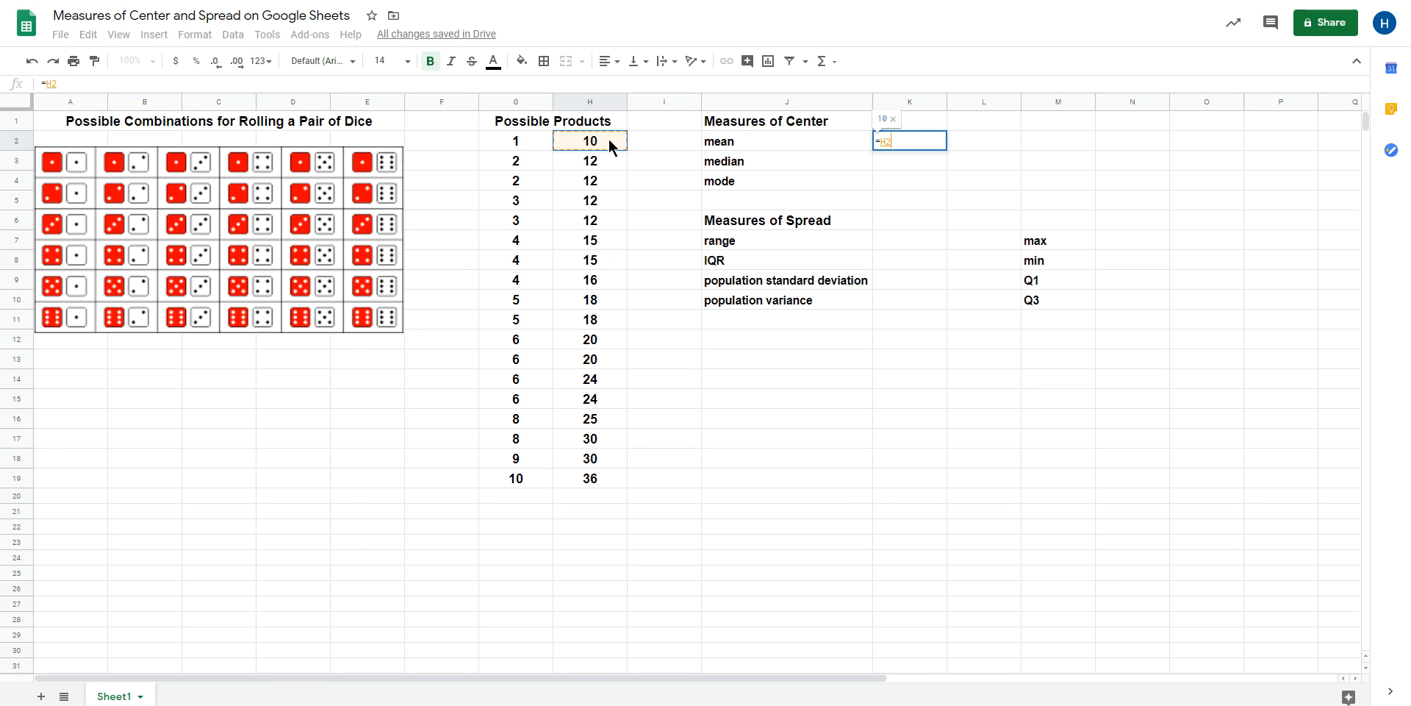
type("+")
left_click(608, 169)
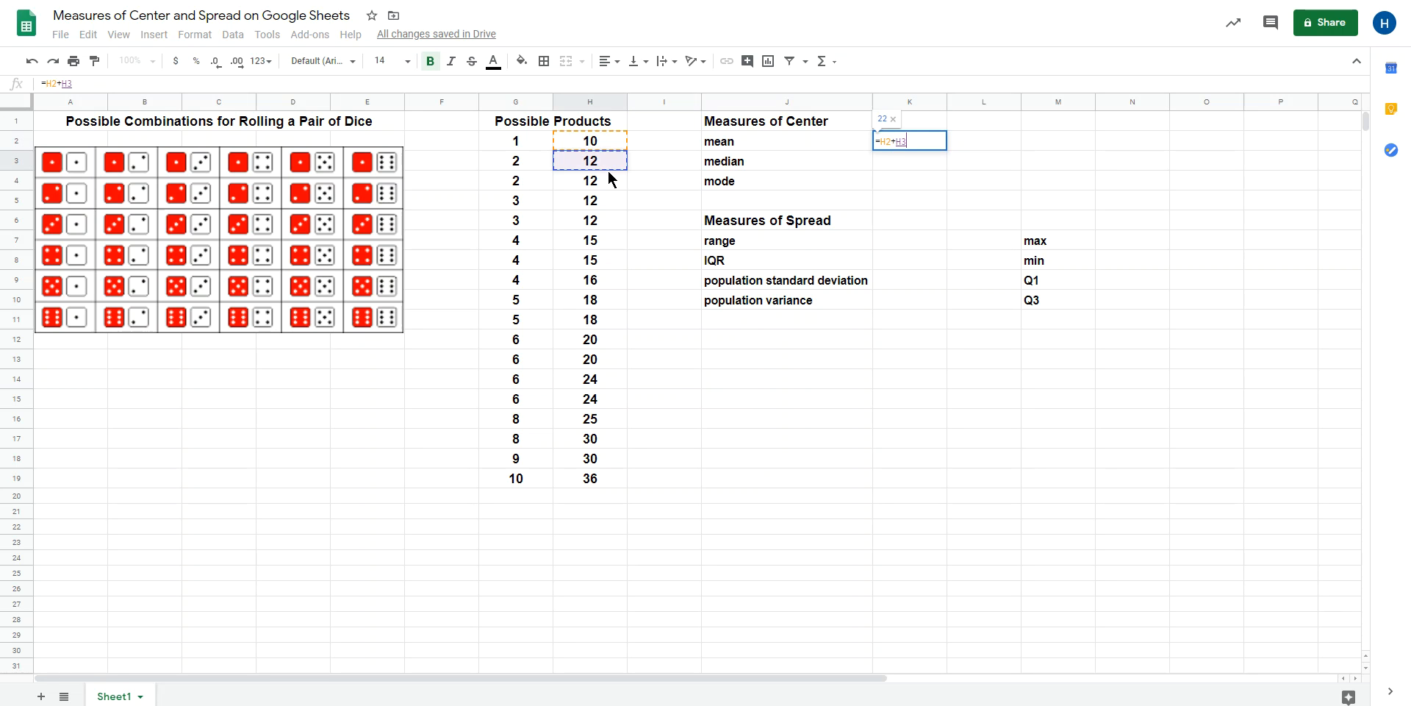
key("Return")
key("Up")
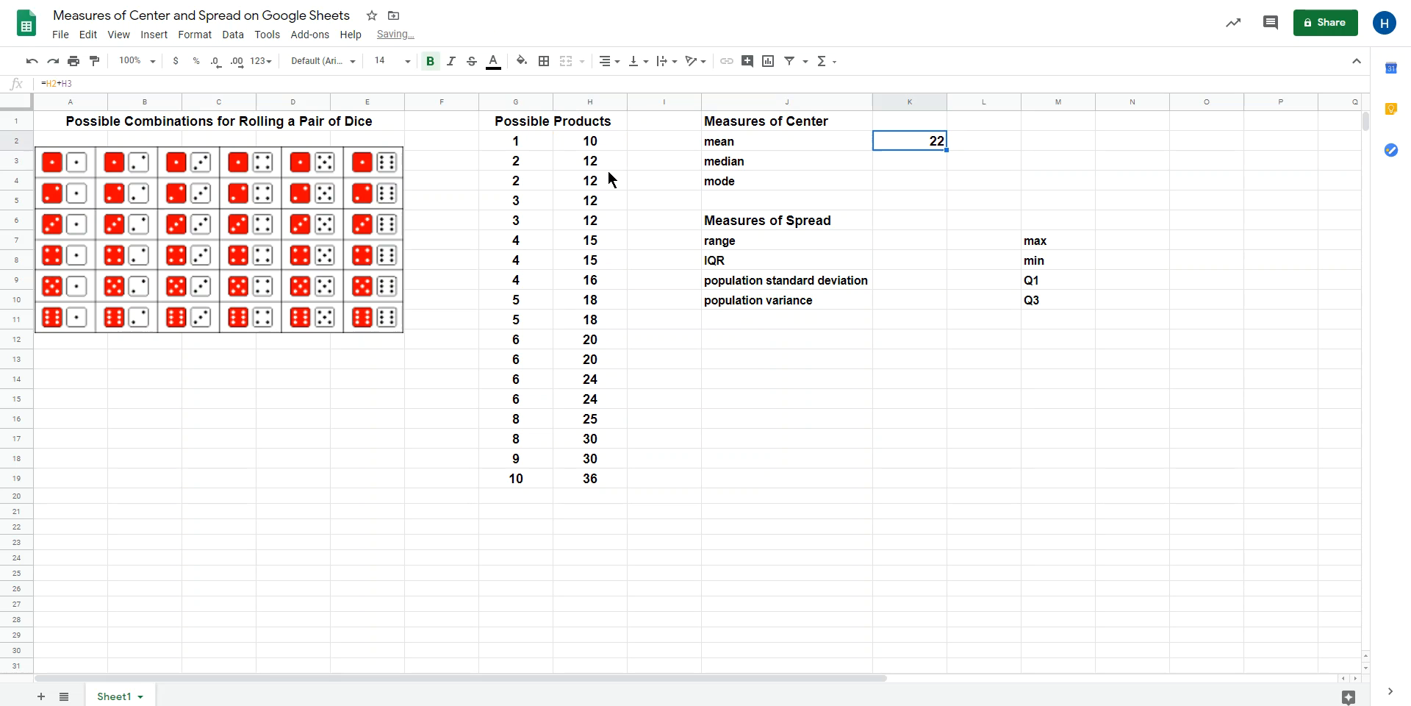
key("Delete")
- Calculate the mean of all products in cell K2 with =AVERAGE(G2:H19)
left_click(822, 61)
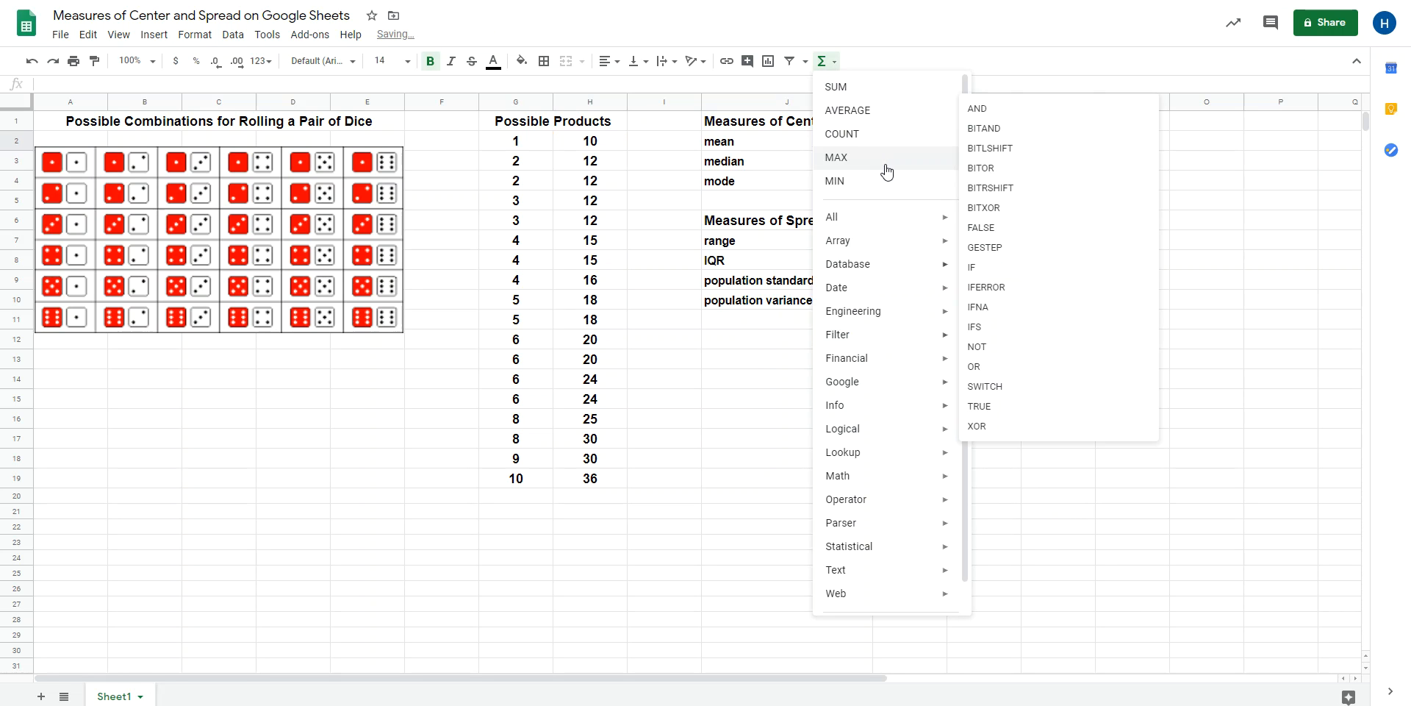
left_click(875, 112)
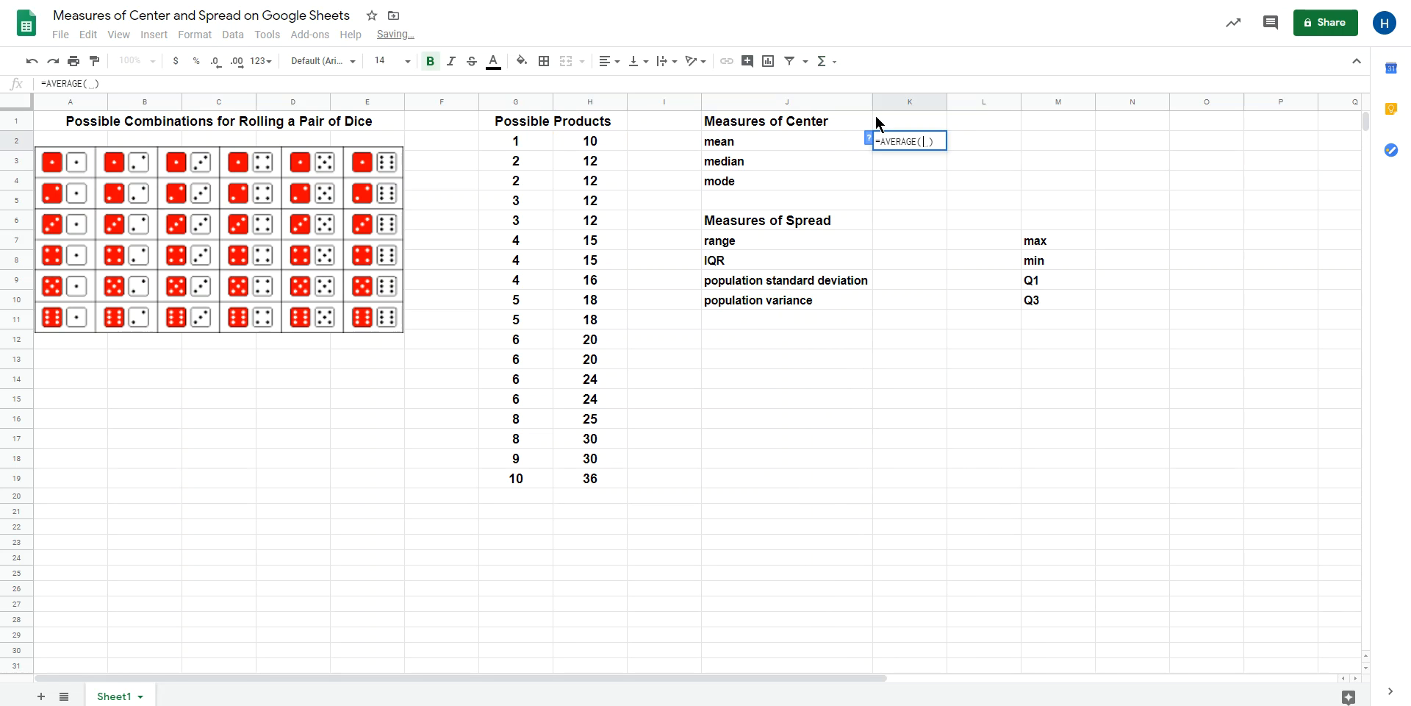
left_click_drag(530, 142, 592, 479)
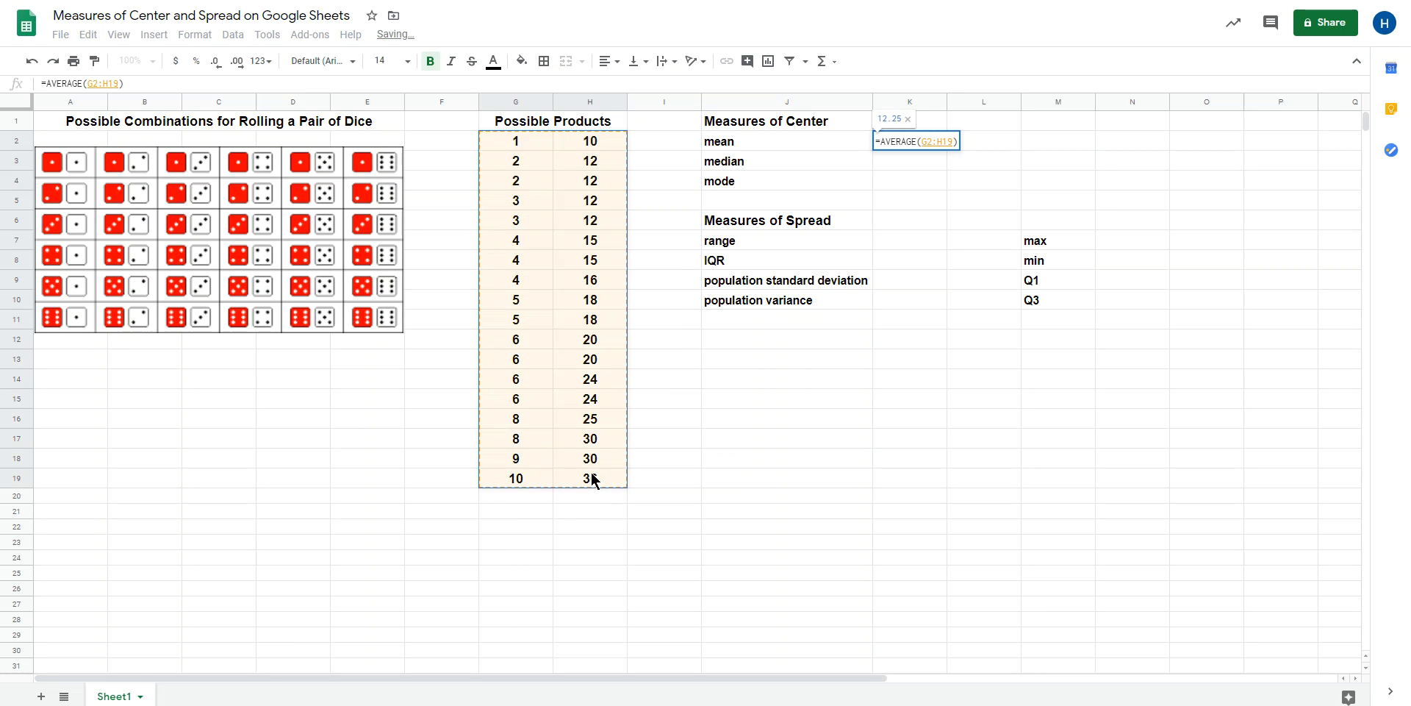
key("Return")
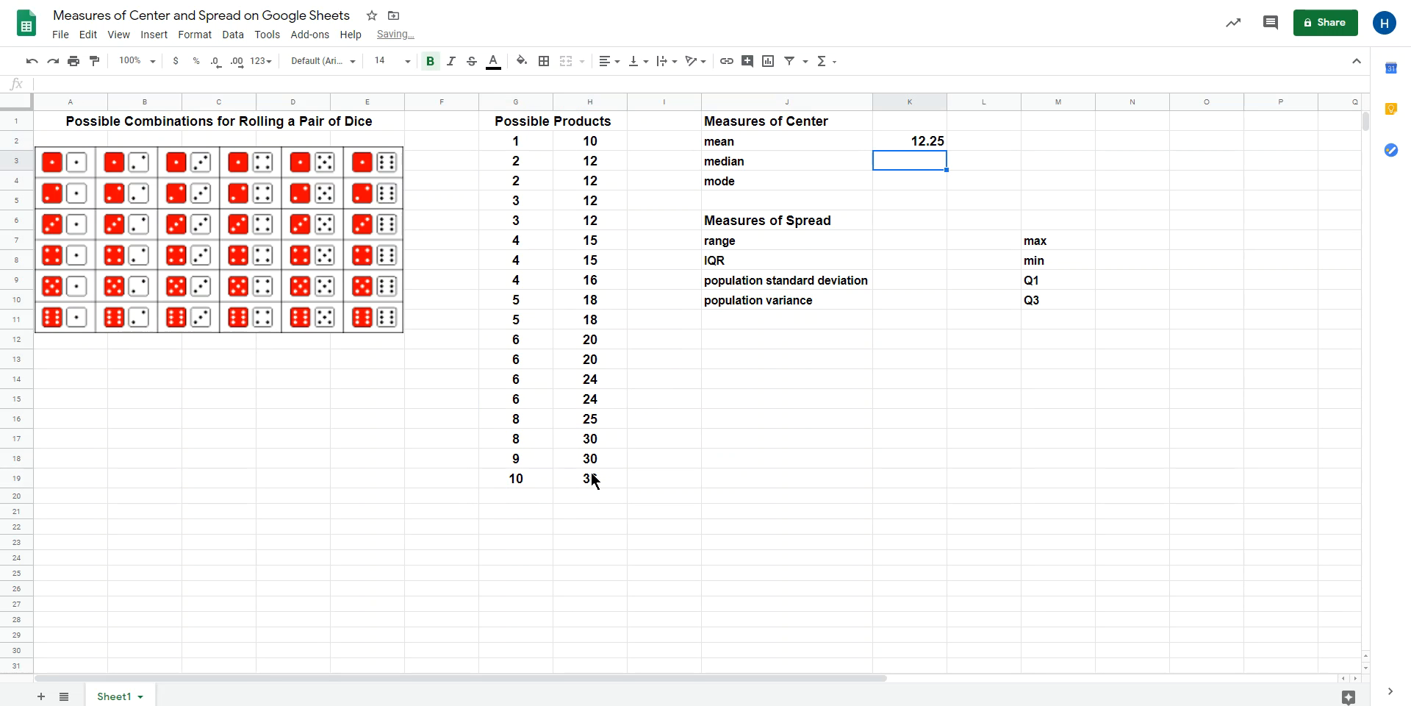
- Calculate the median of all products in cell K3 with the statistical function =MEDIAN(G2:H19)
left_click(823, 60)
mouse_move(914, 551)
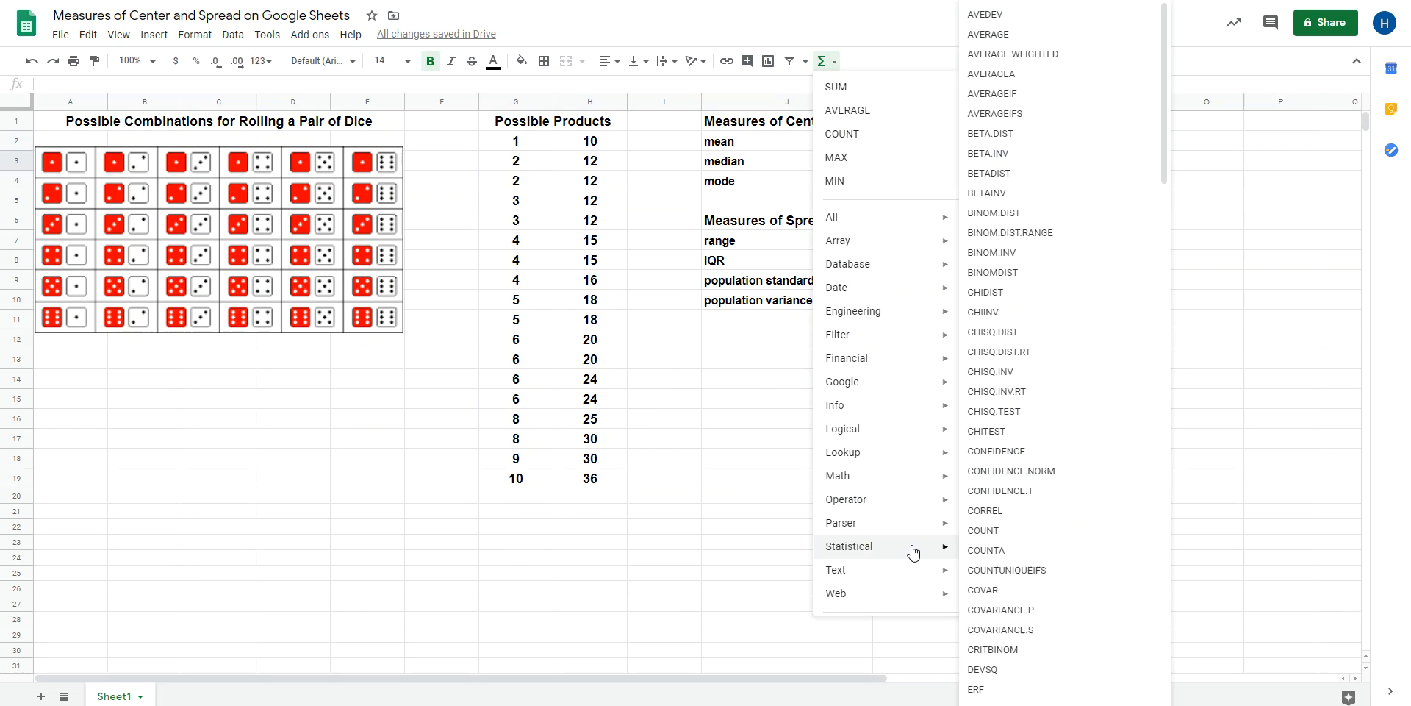
scroll(1061, 555, "down", 7)
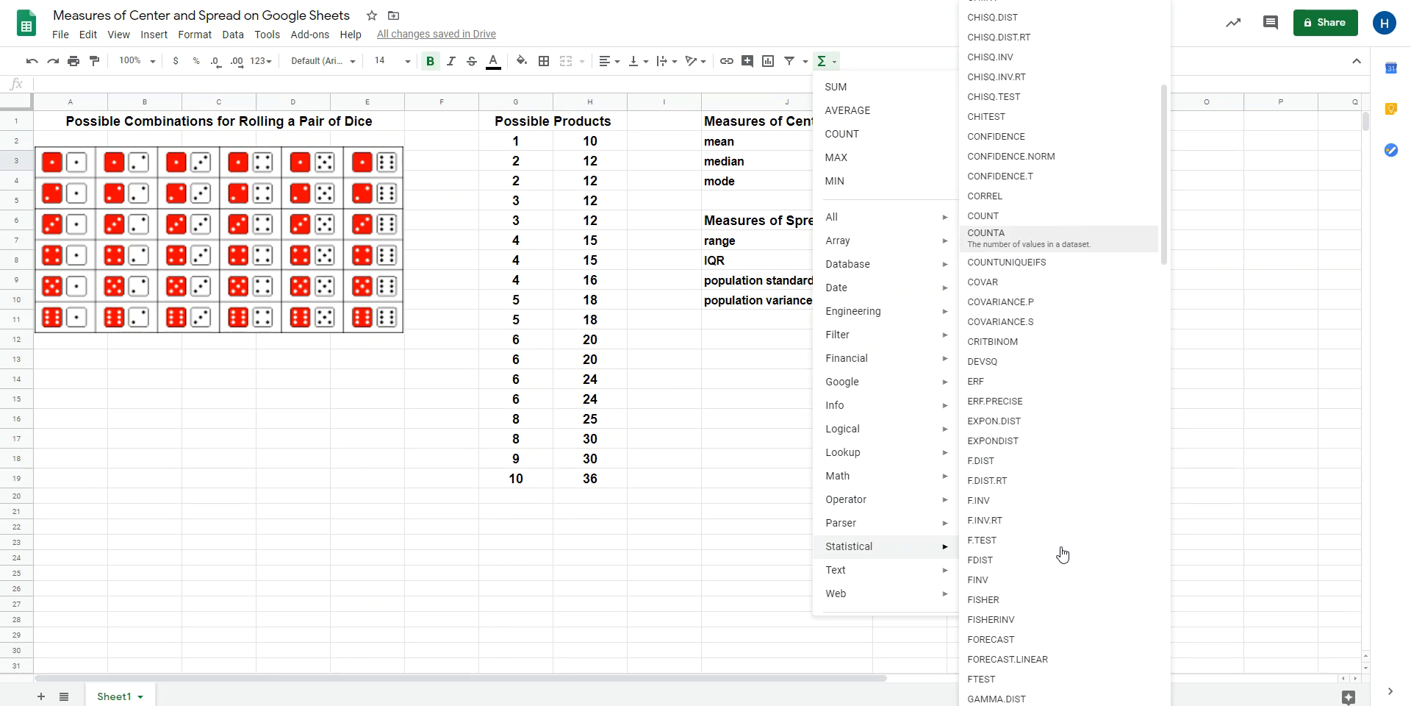
scroll(1061, 554, "down", 12)
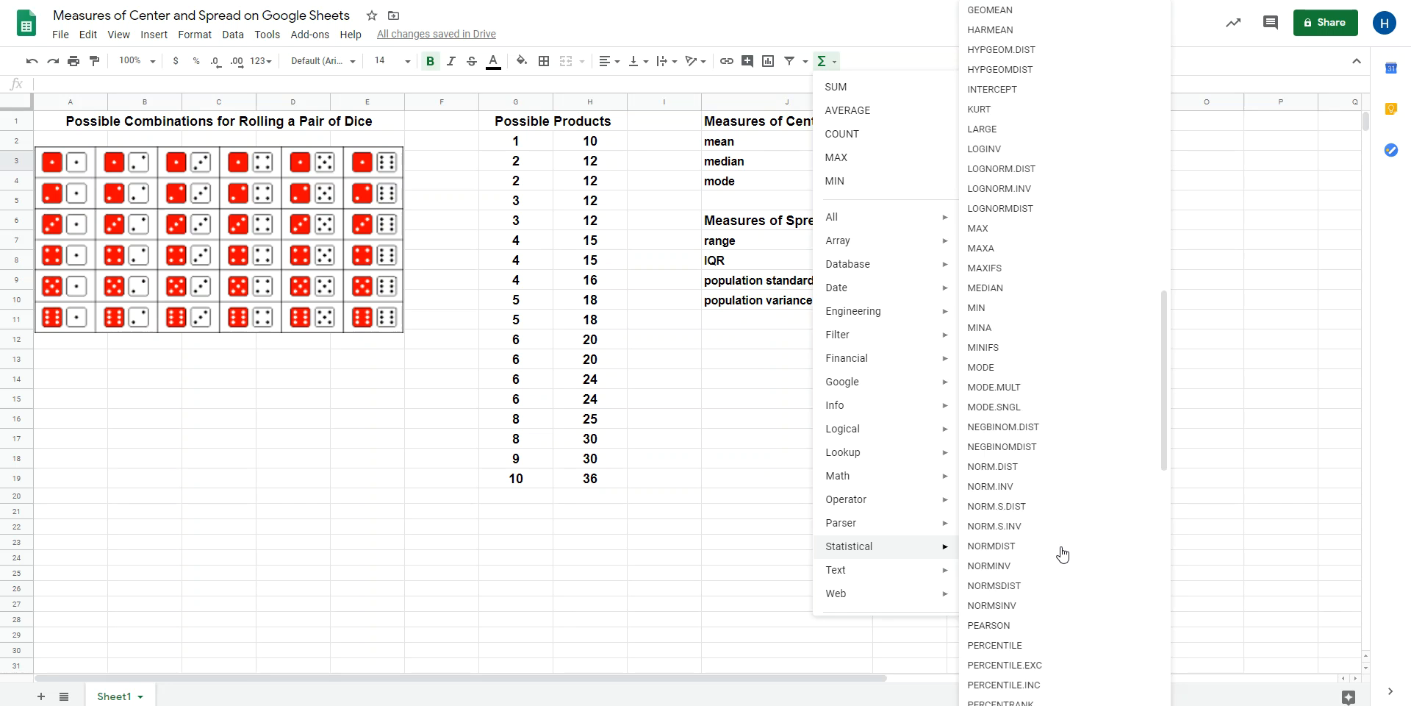
scroll(1061, 554, "down", 5)
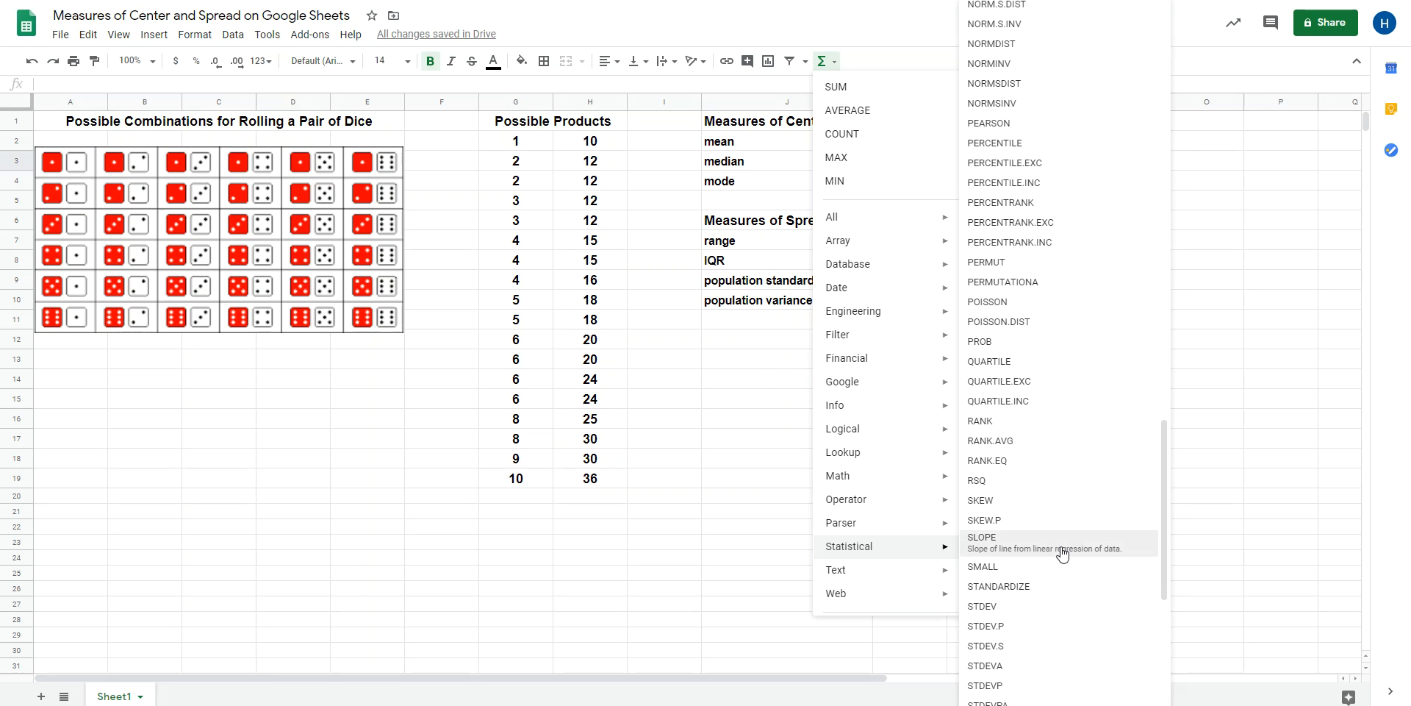
scroll(1053, 643, "up", 14)
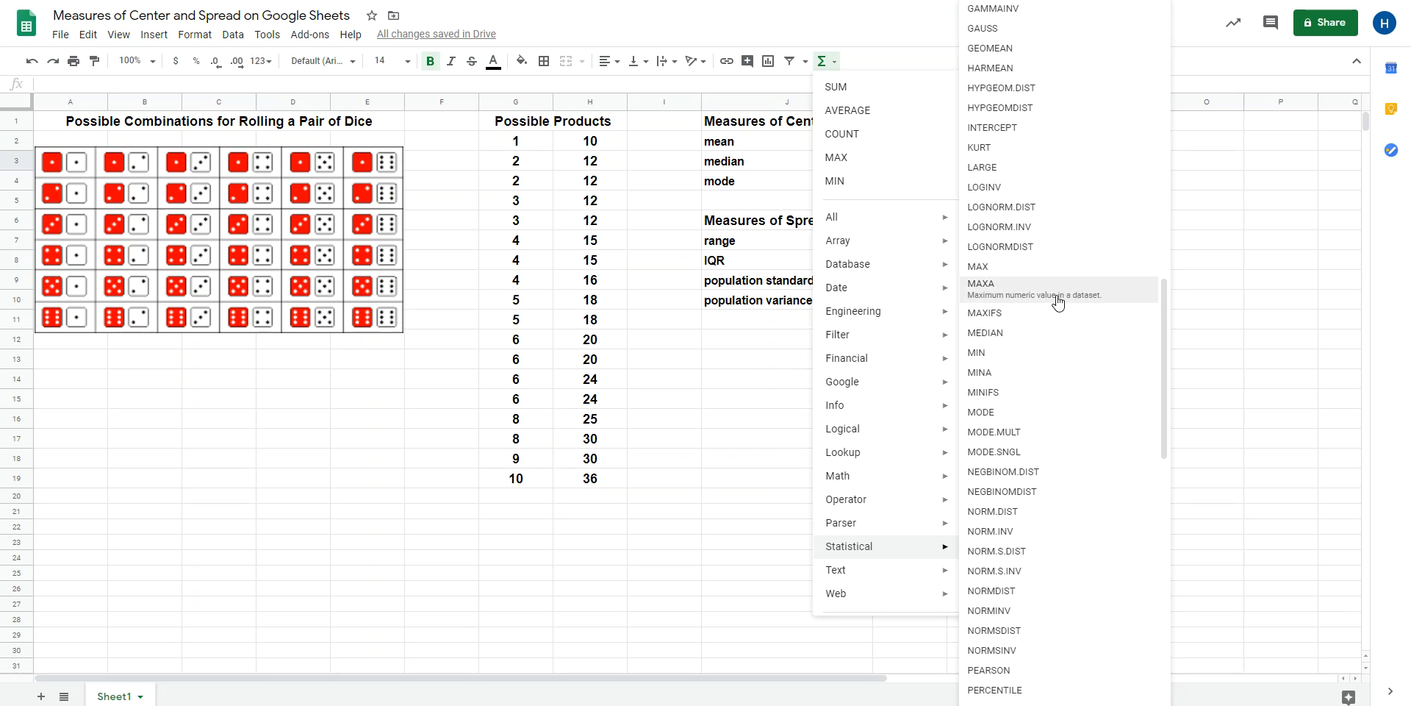
left_click(1051, 334)
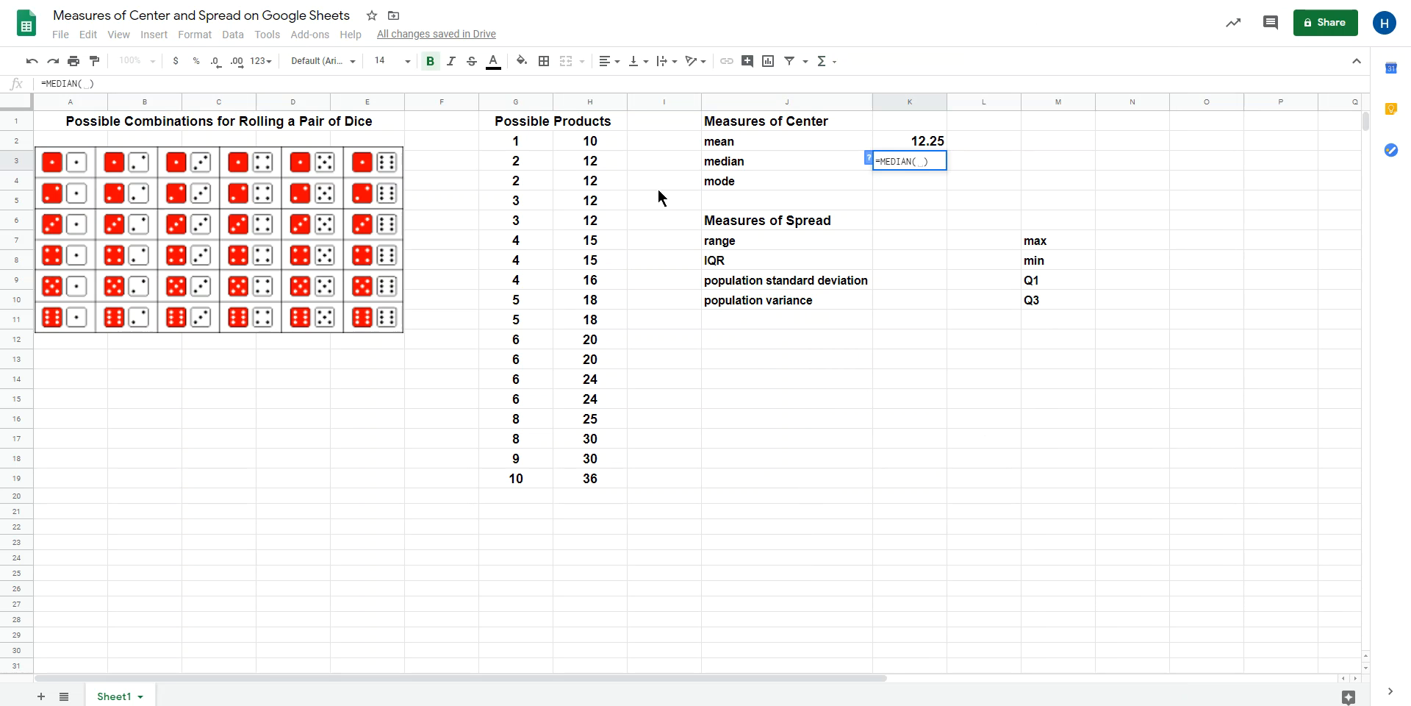
left_click_drag(544, 147, 594, 477)
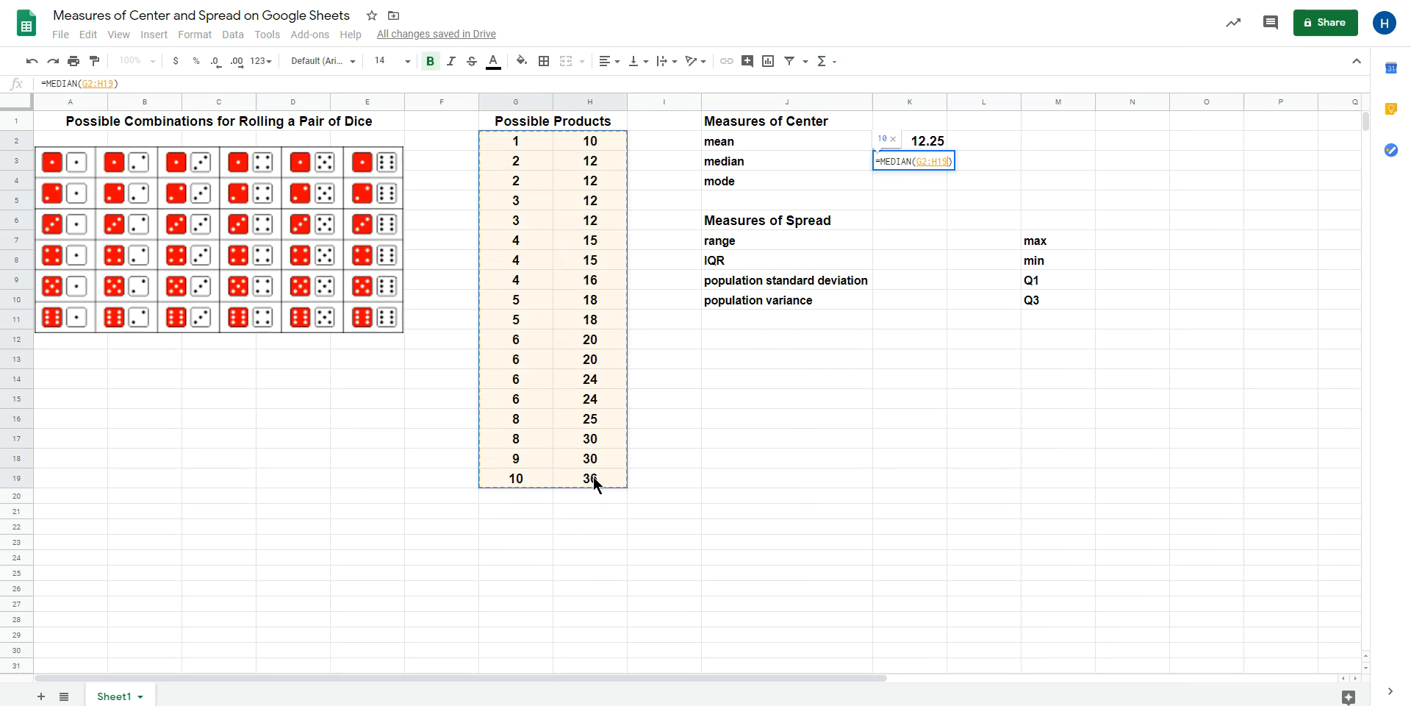
key("Return")
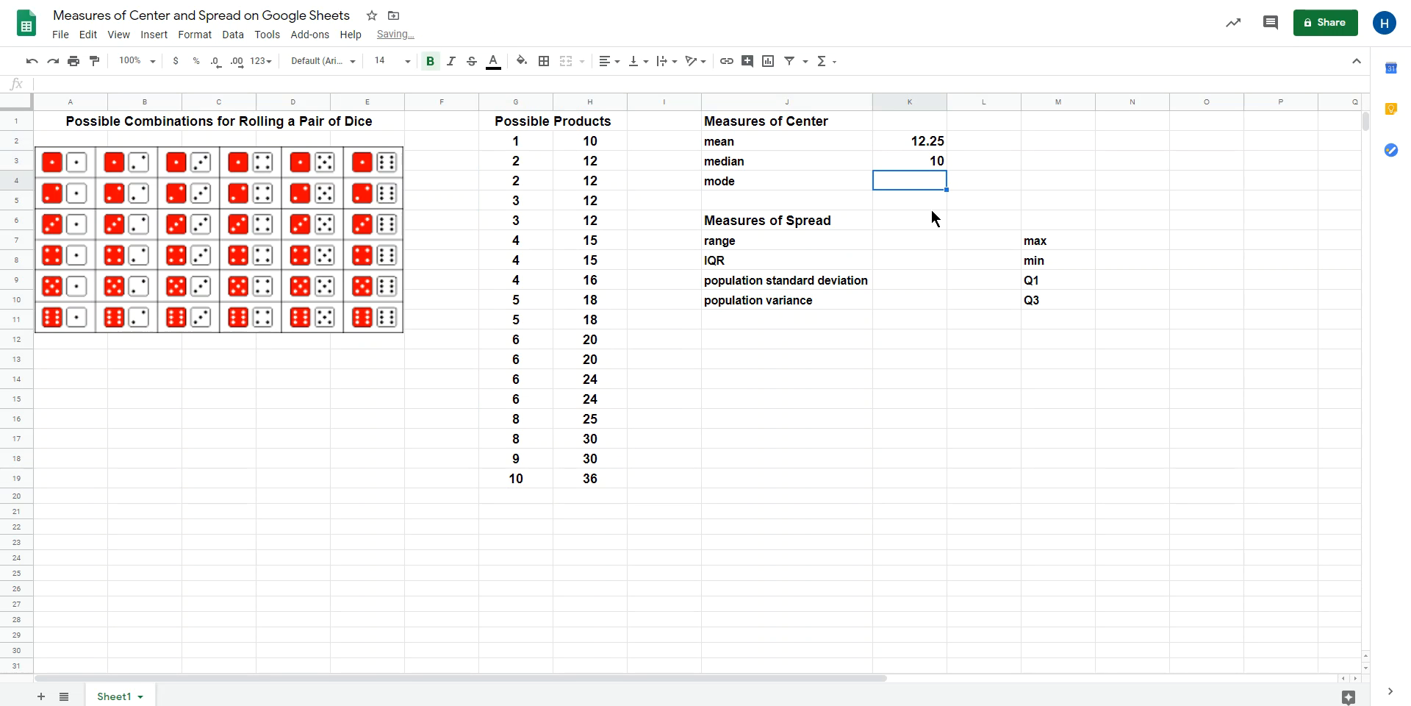
- Calculate the mode of all products in cell K4 with the statistical function =MODE(G2:H19)
left_click(823, 61)
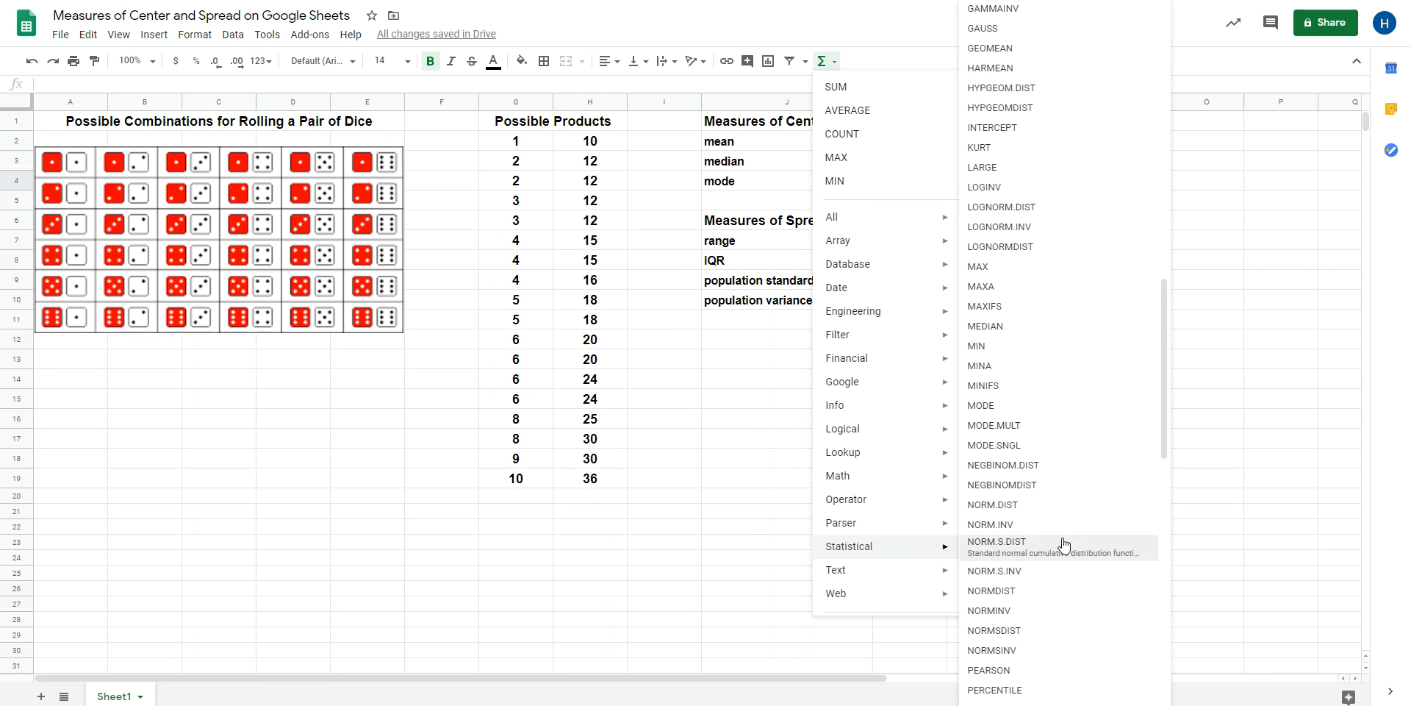
left_click(1042, 405)
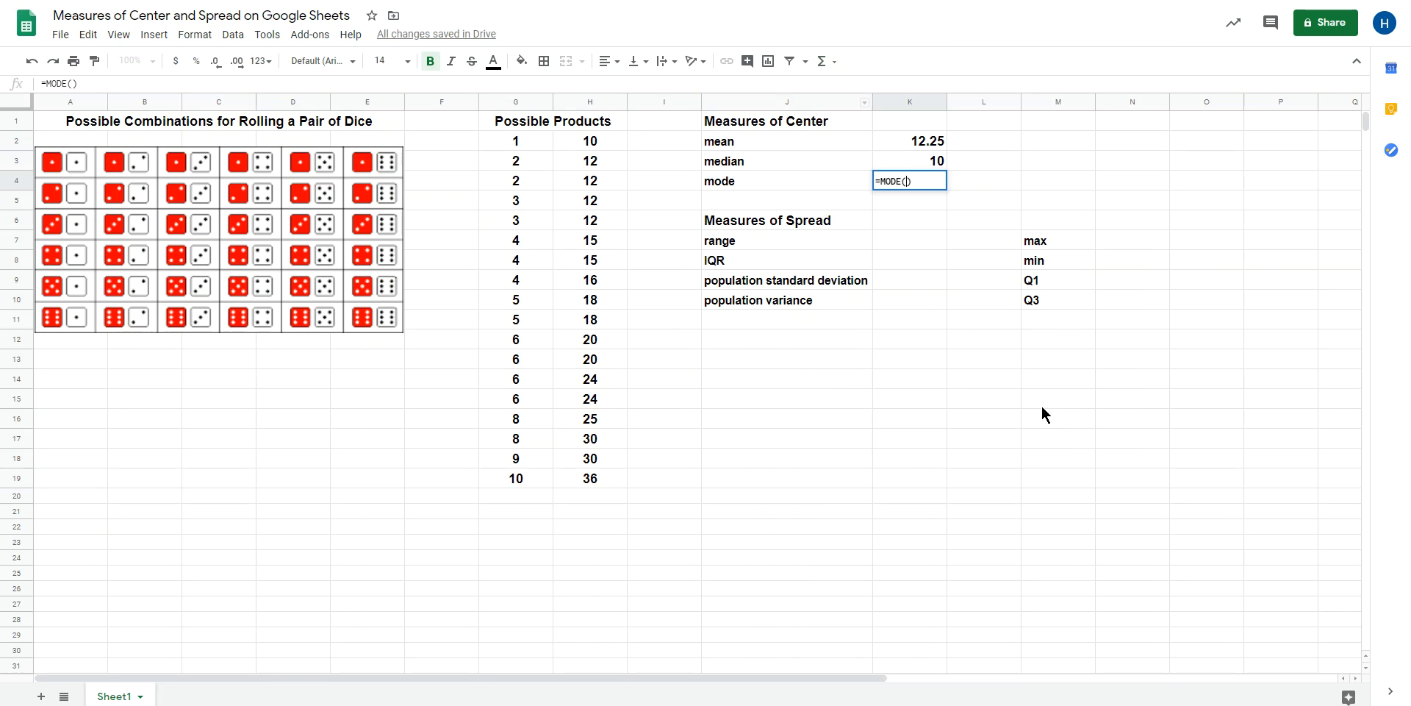
left_click_drag(516, 142, 581, 282)
left_click_drag(587, 433, 591, 486)
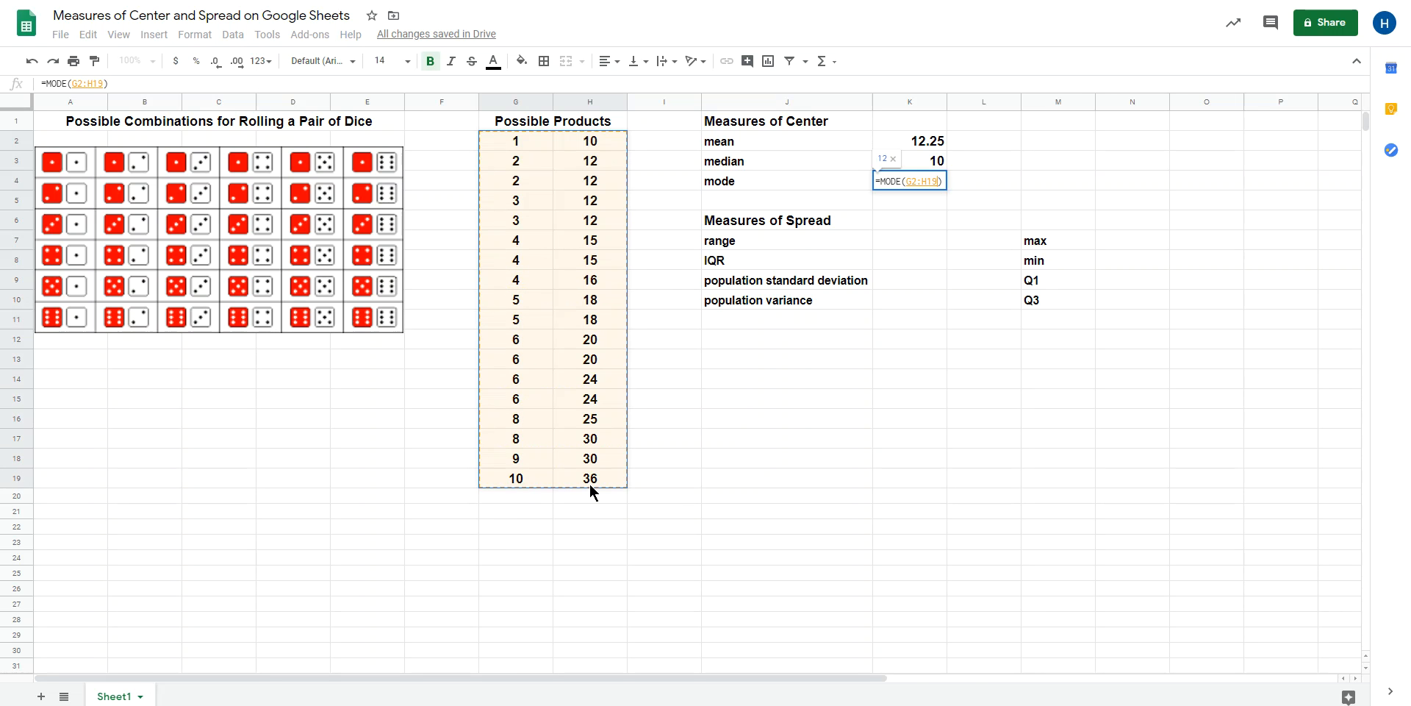
key("Return")
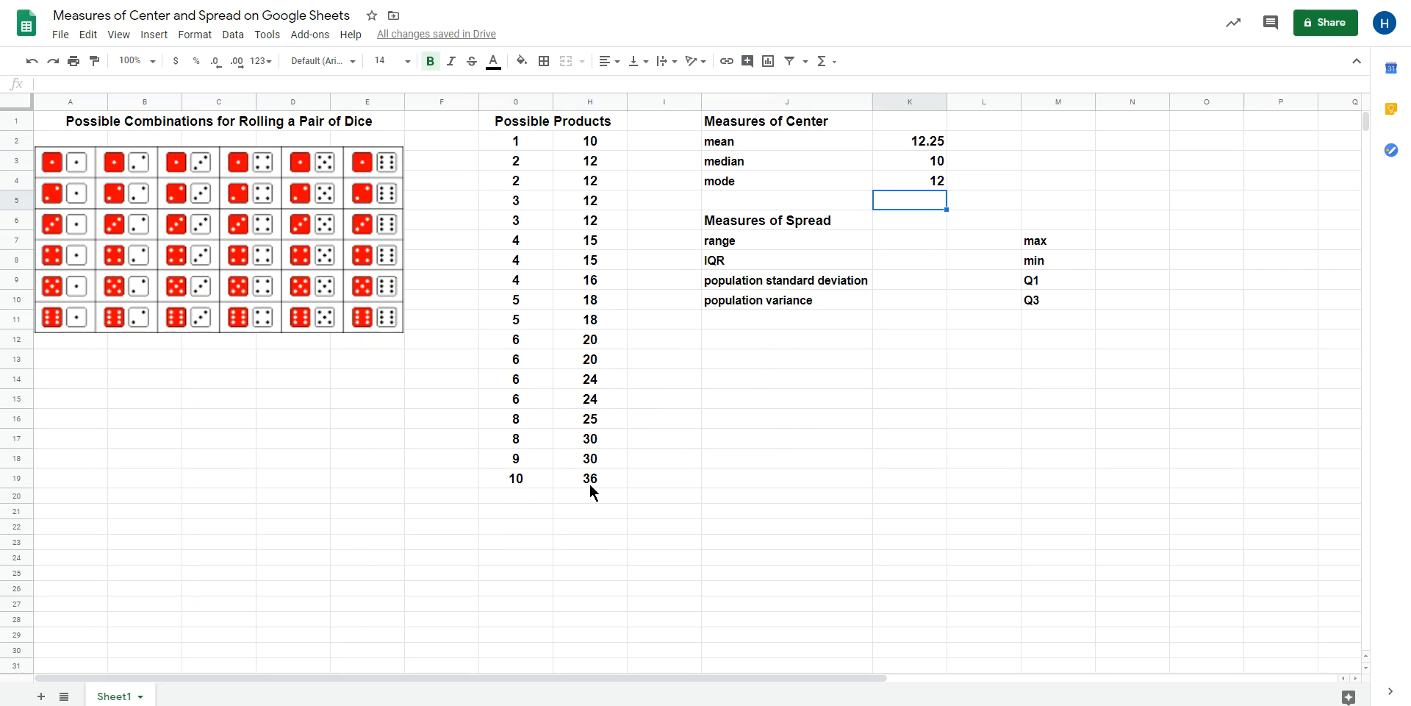
- Enter the maximum product 36 in cell N7 and the minimum product 1 in cell N8
key("Down")
key("Down")
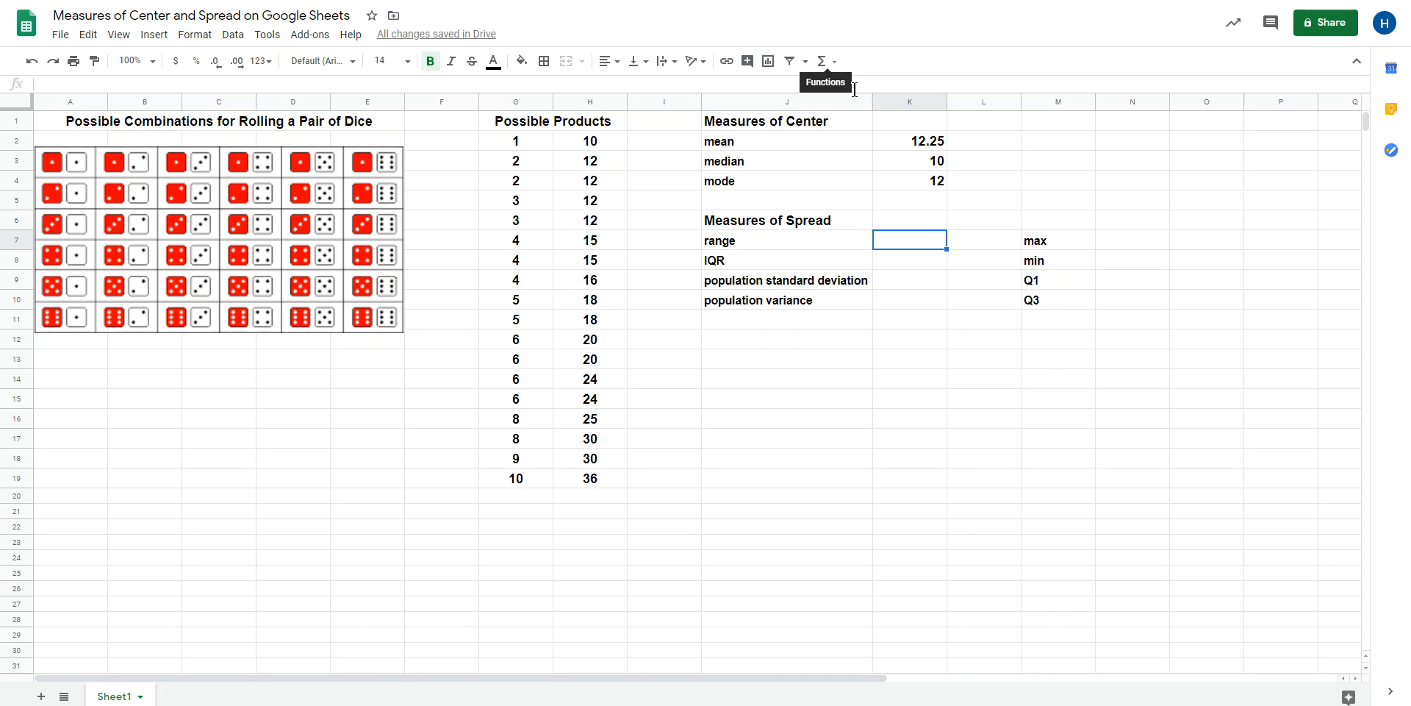
left_click(1104, 239)
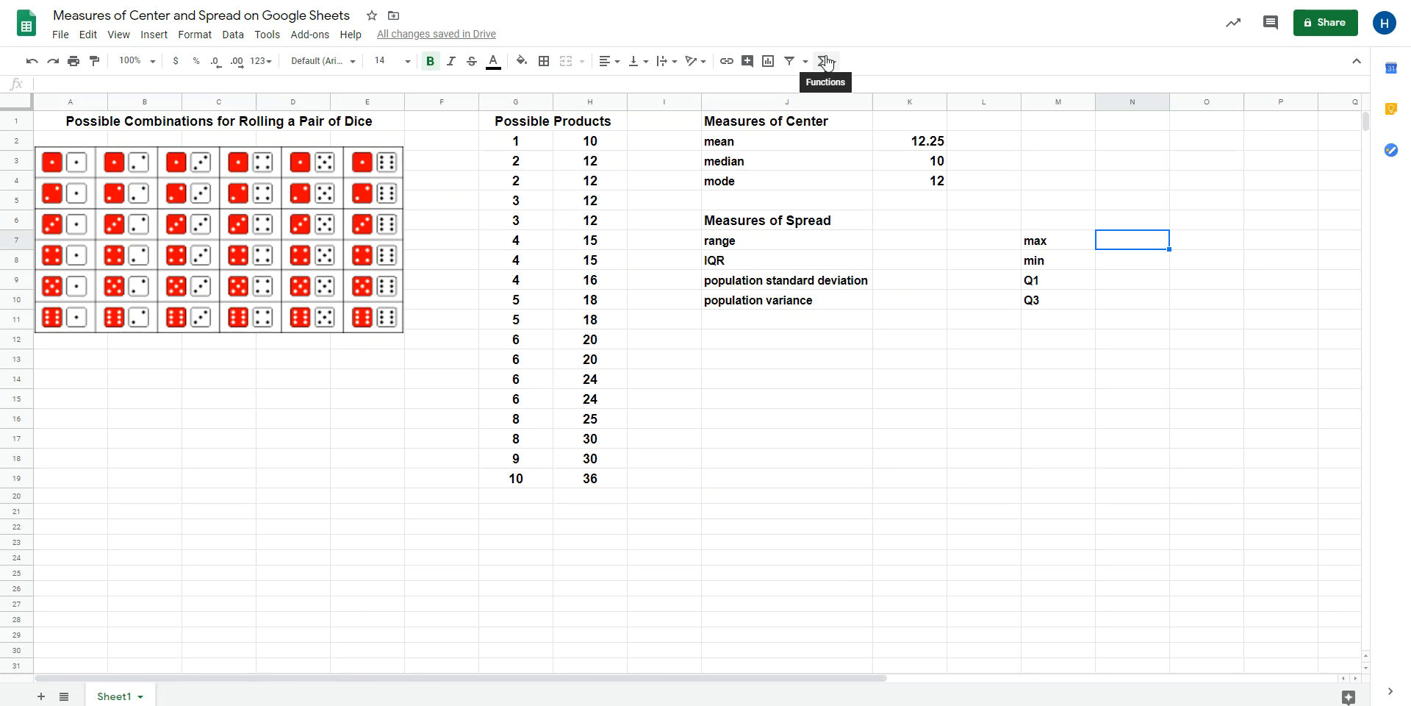
type("36")
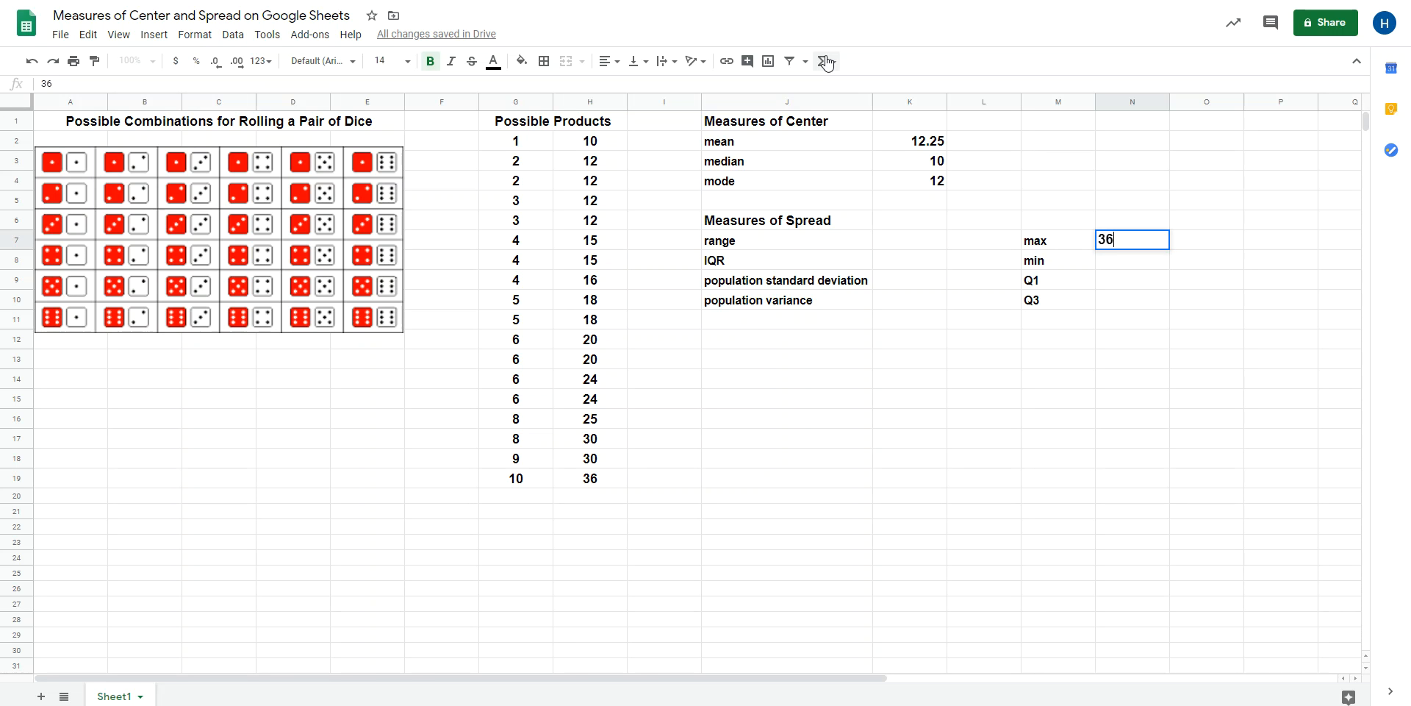
left_click(1108, 266)
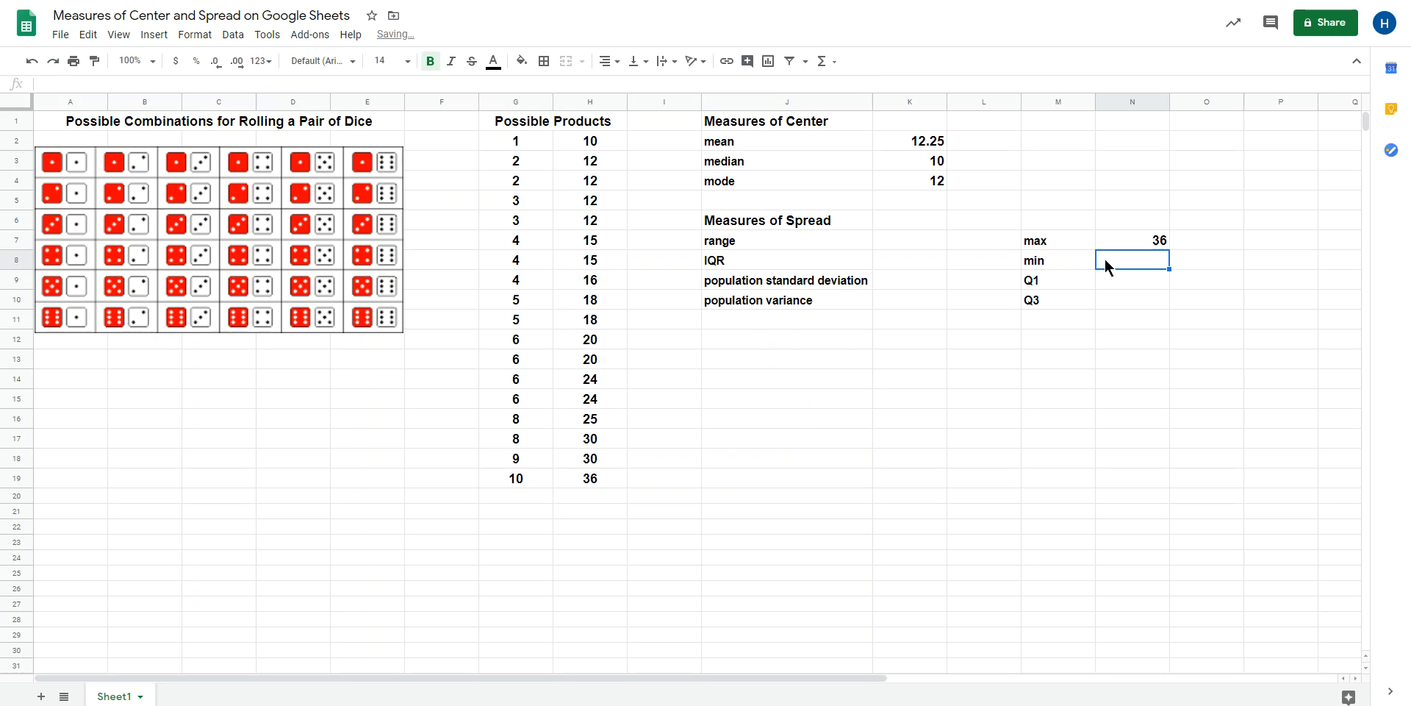
type("1")
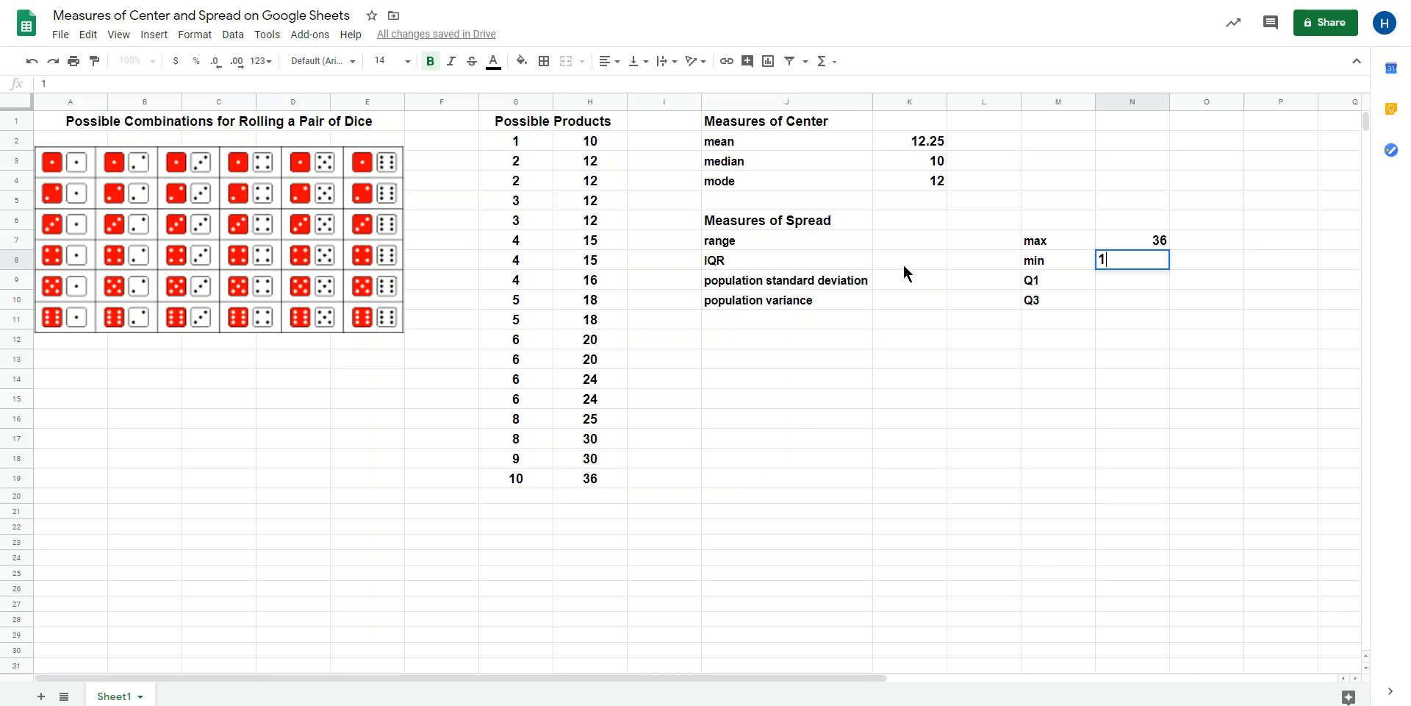
- Calculate the range in cell K7 by subtracting the minimum from the maximum with =N7-N8
left_click(910, 236)
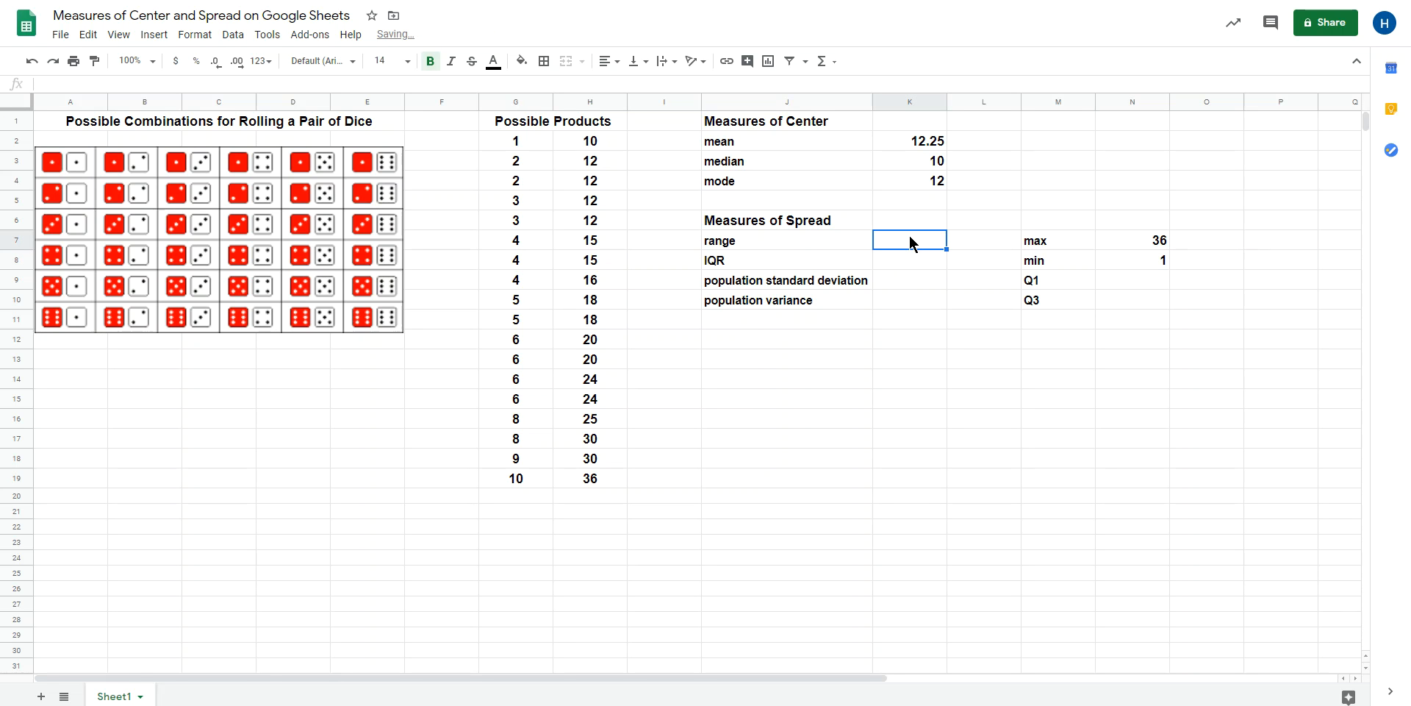
type("=")
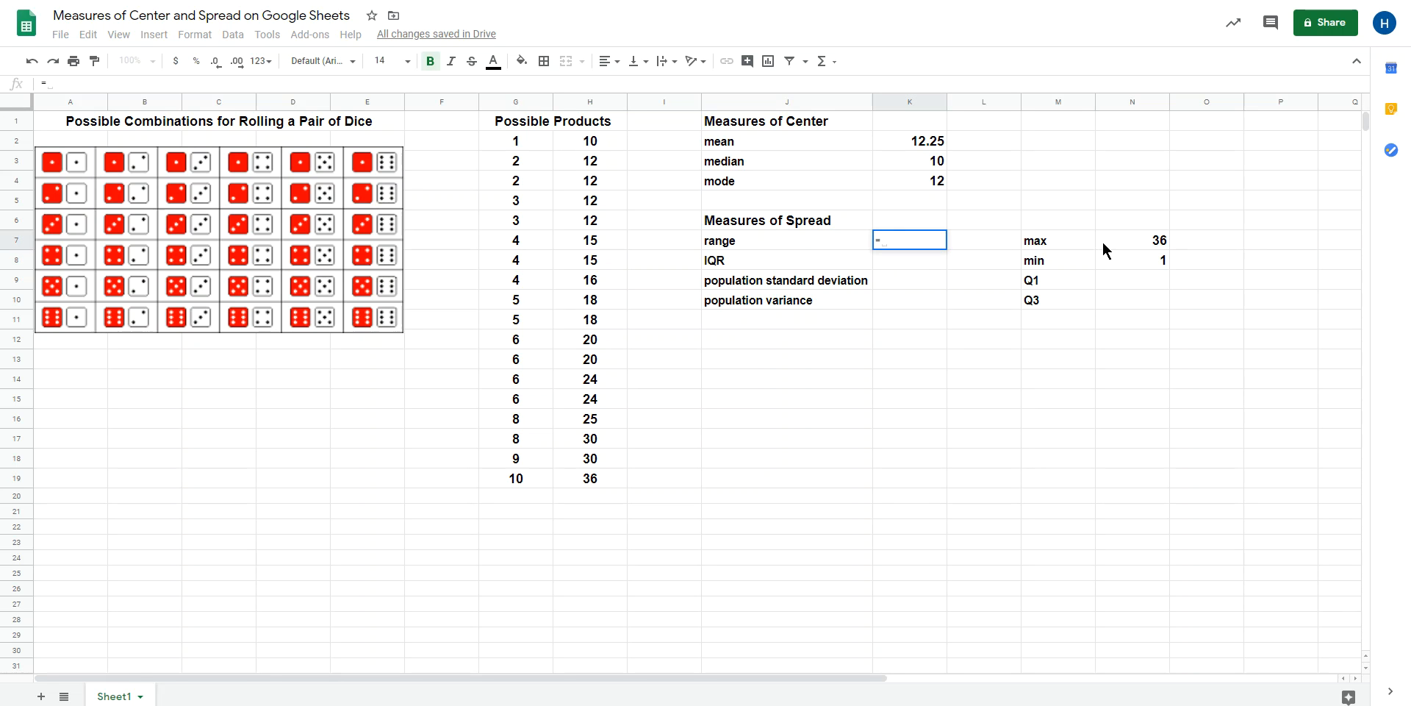
left_click(1103, 243)
type("-")
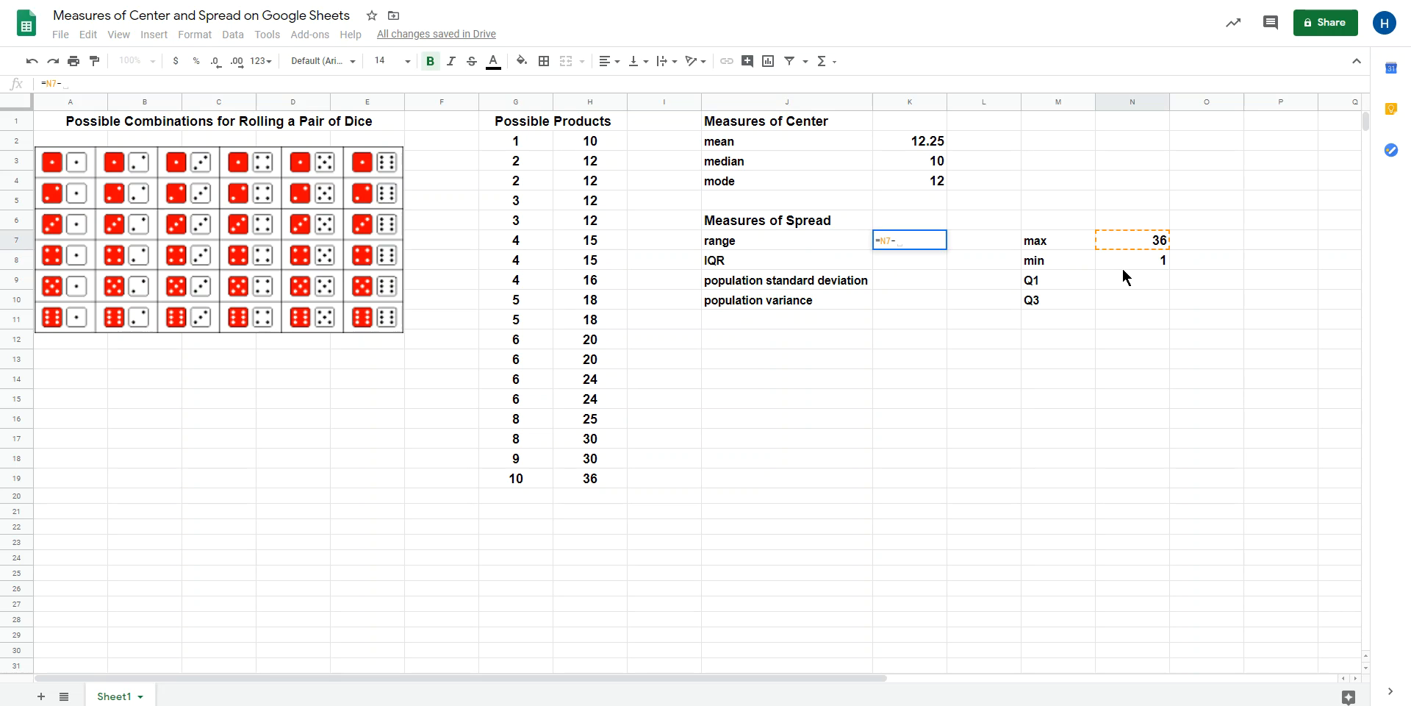
left_click(1122, 269)
key("Return")
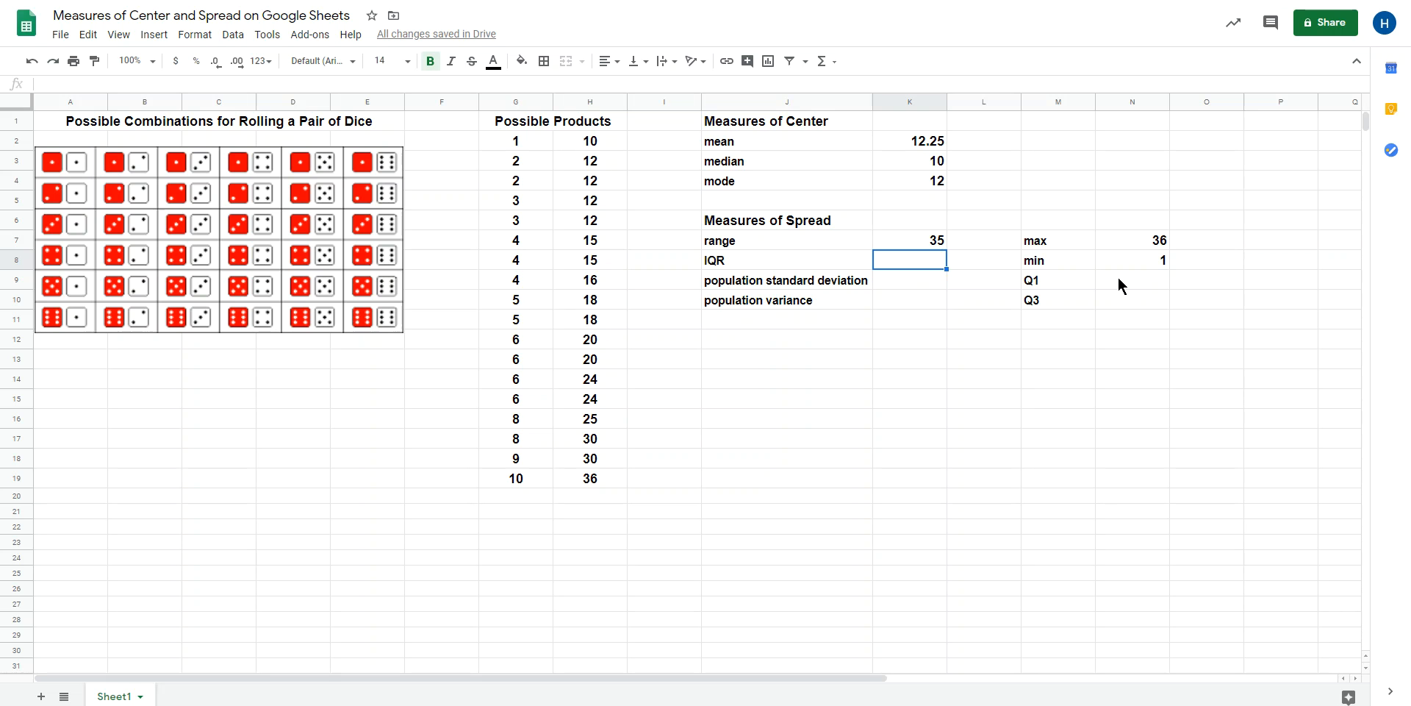
- Calculate the first quartile in cell N9 as the median of the lower half of the products, =MEDIAN(G2:G19)
left_click(1115, 280)
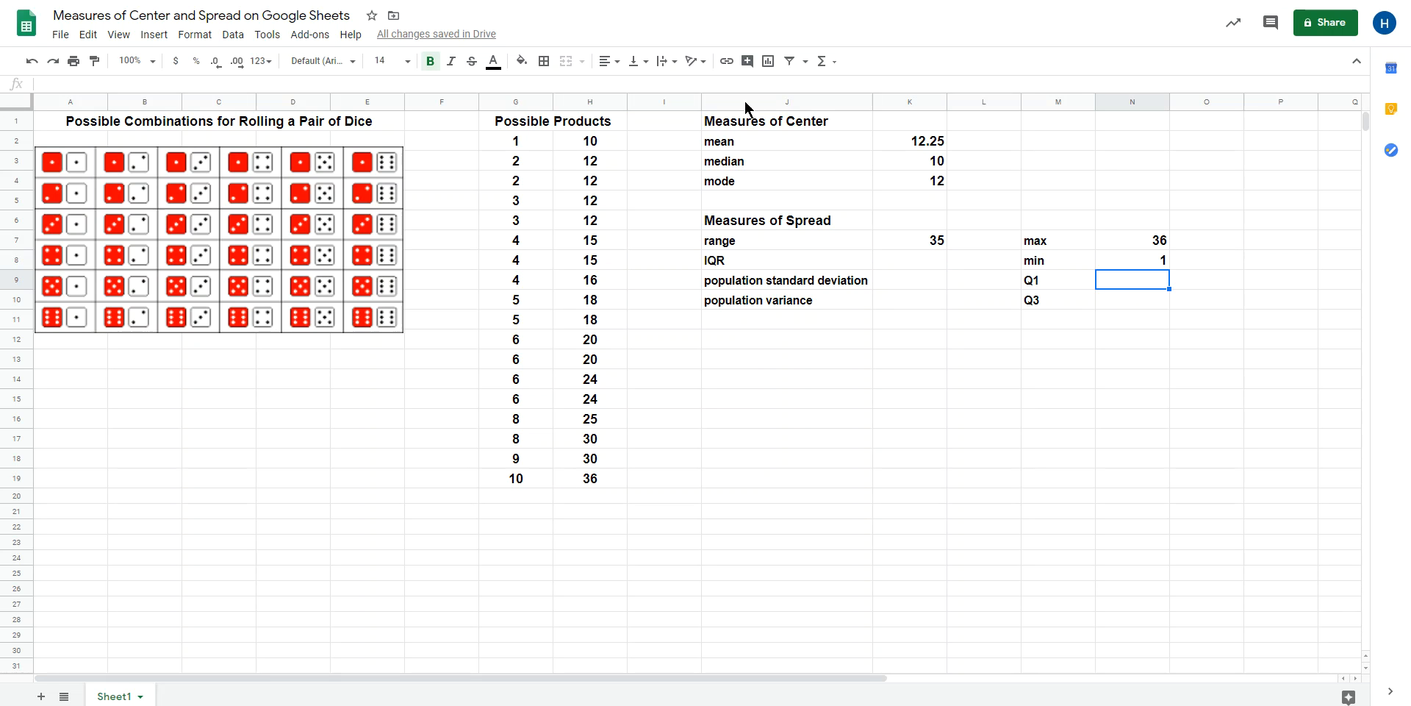
left_click(822, 61)
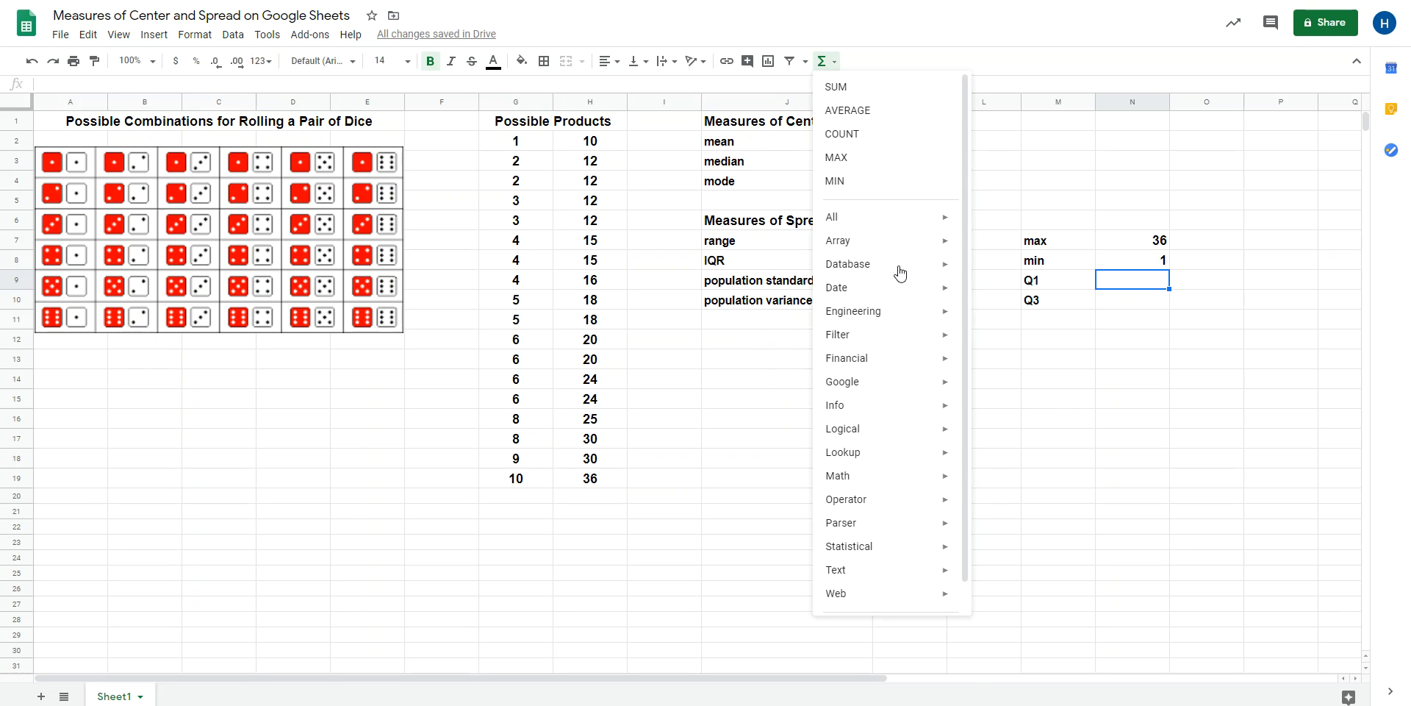
mouse_move(927, 550)
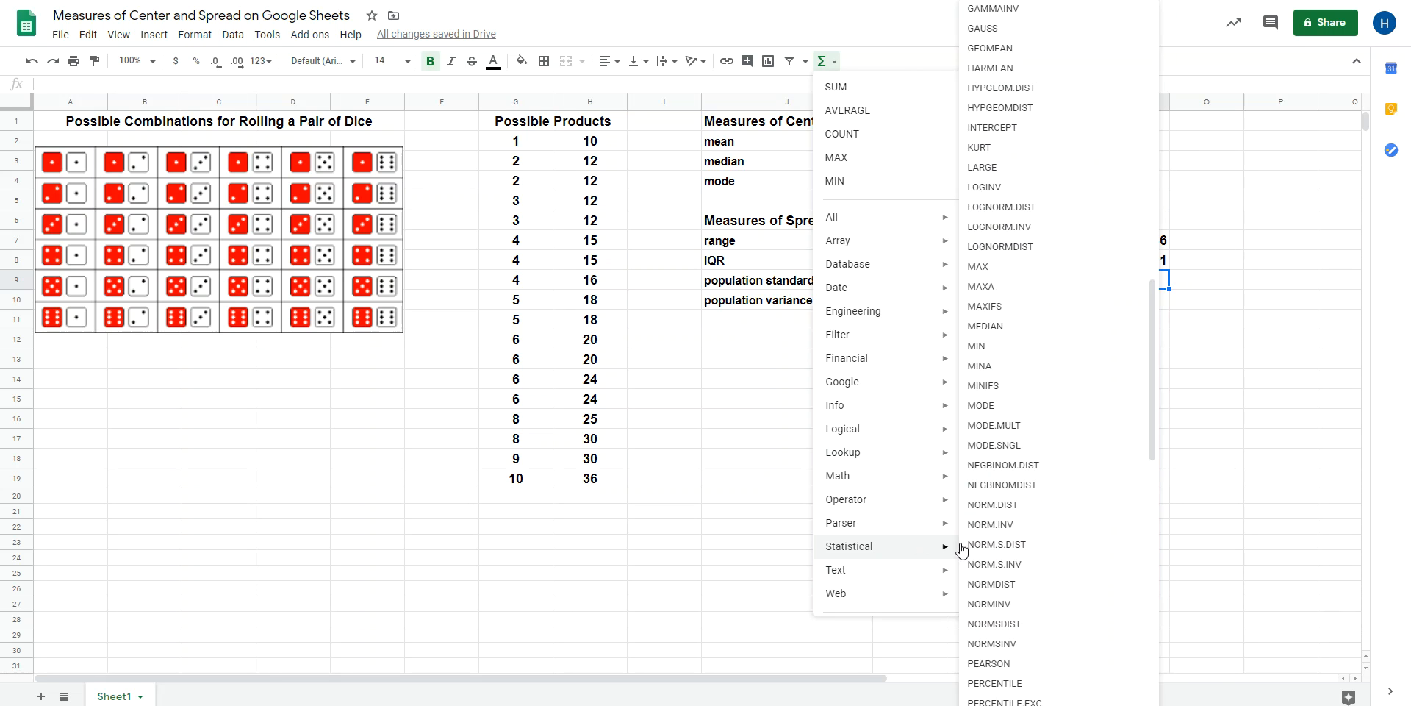
left_click(1073, 325)
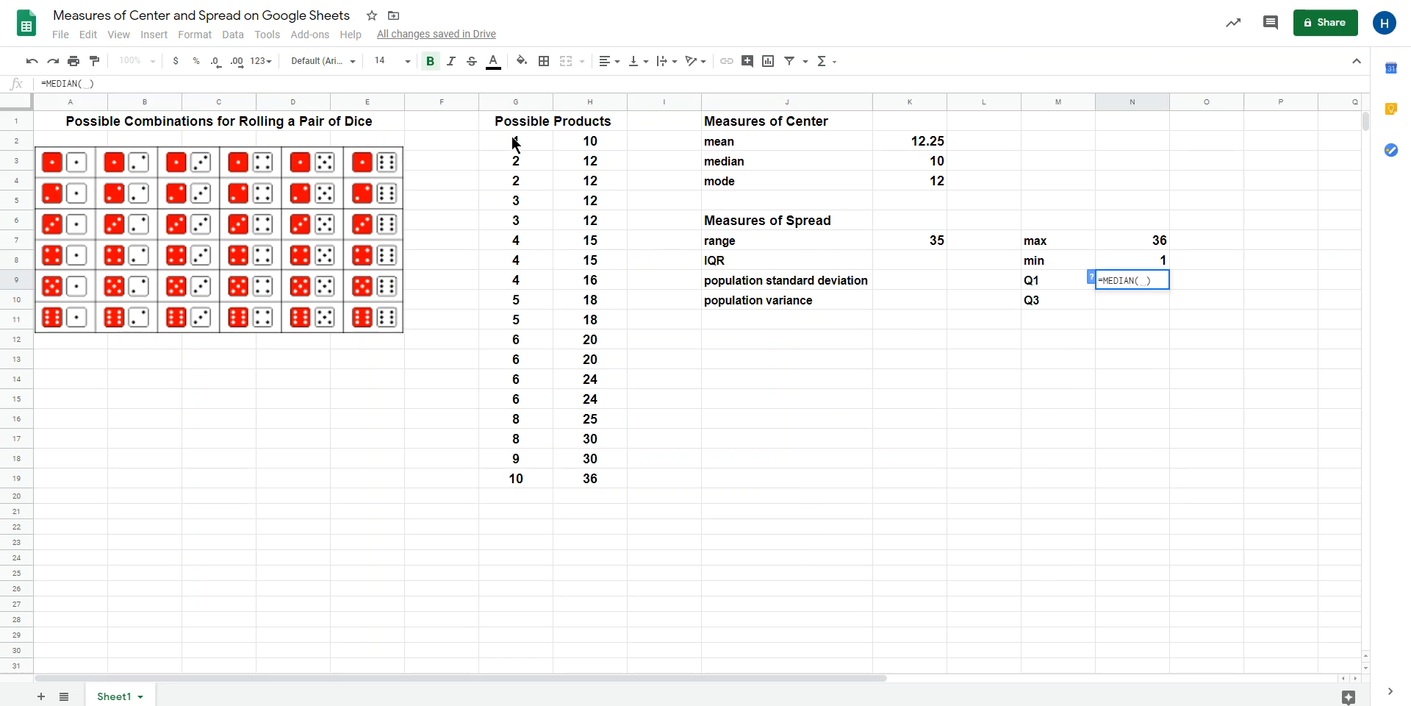
left_click_drag(523, 146, 520, 482)
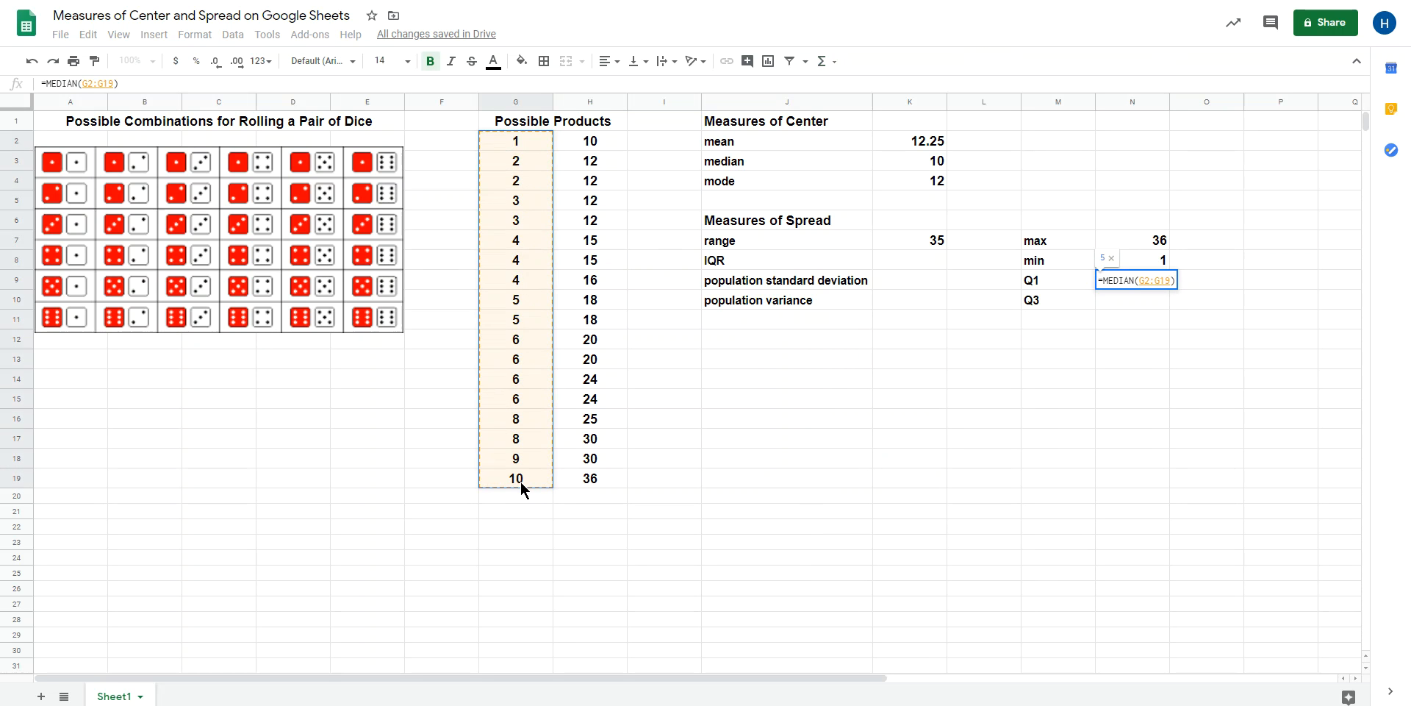
key("Return")
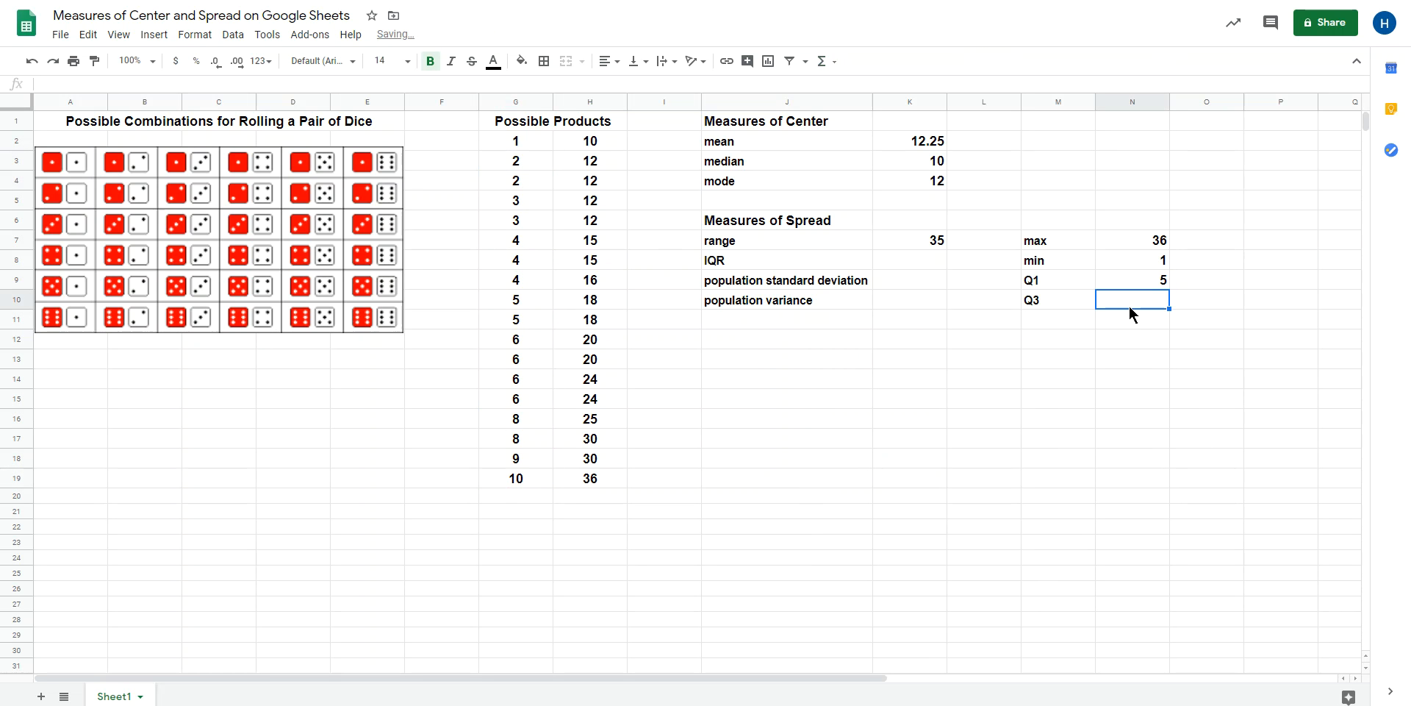
- Calculate the third quartile in cell N10 as the median of the upper half of the products, =MEDIAN(H2:H19)
left_click(833, 63)
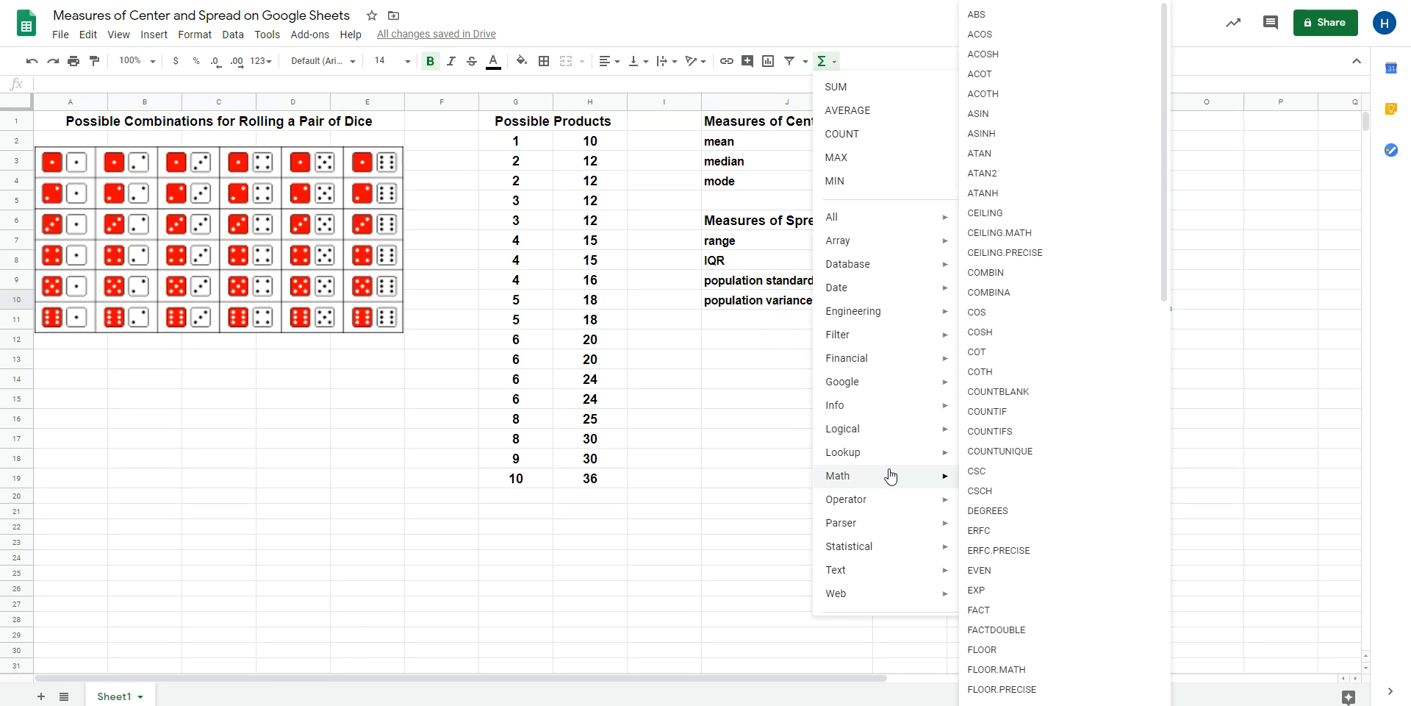
mouse_move(908, 559)
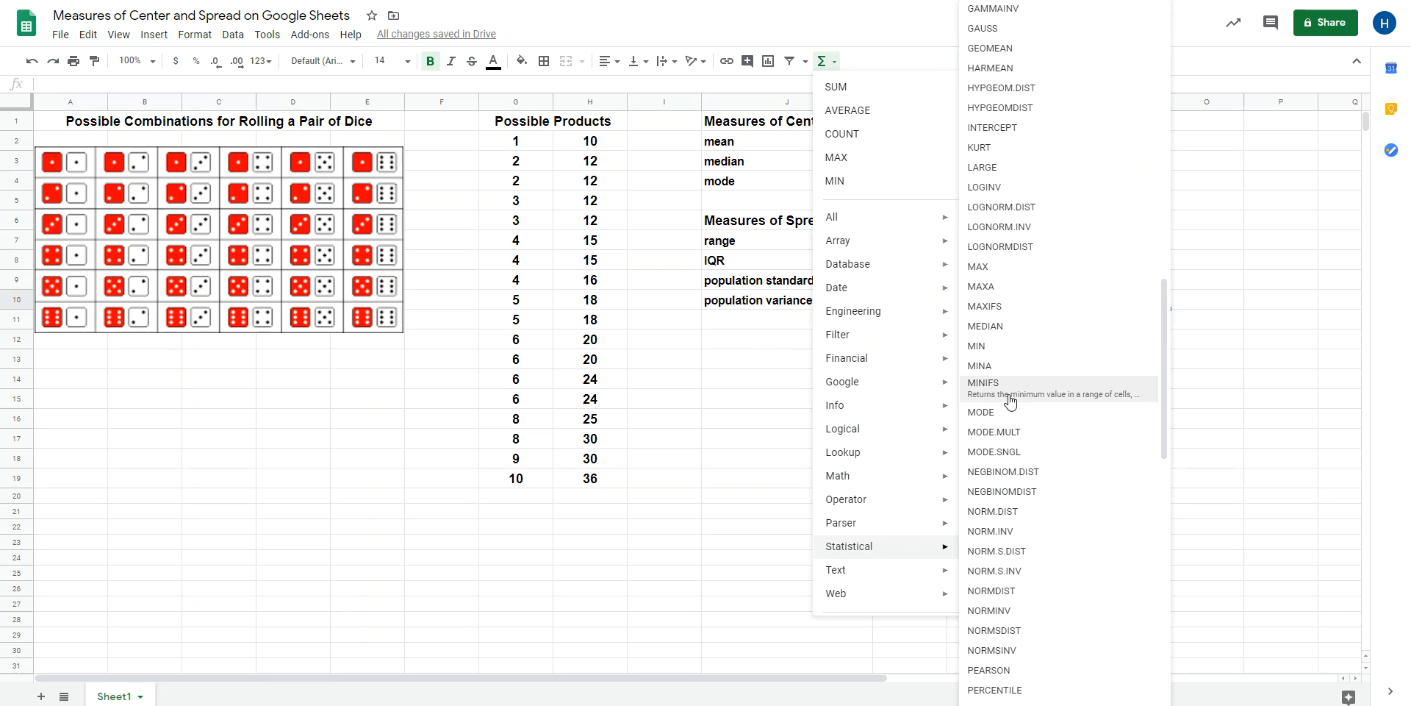
left_click(996, 327)
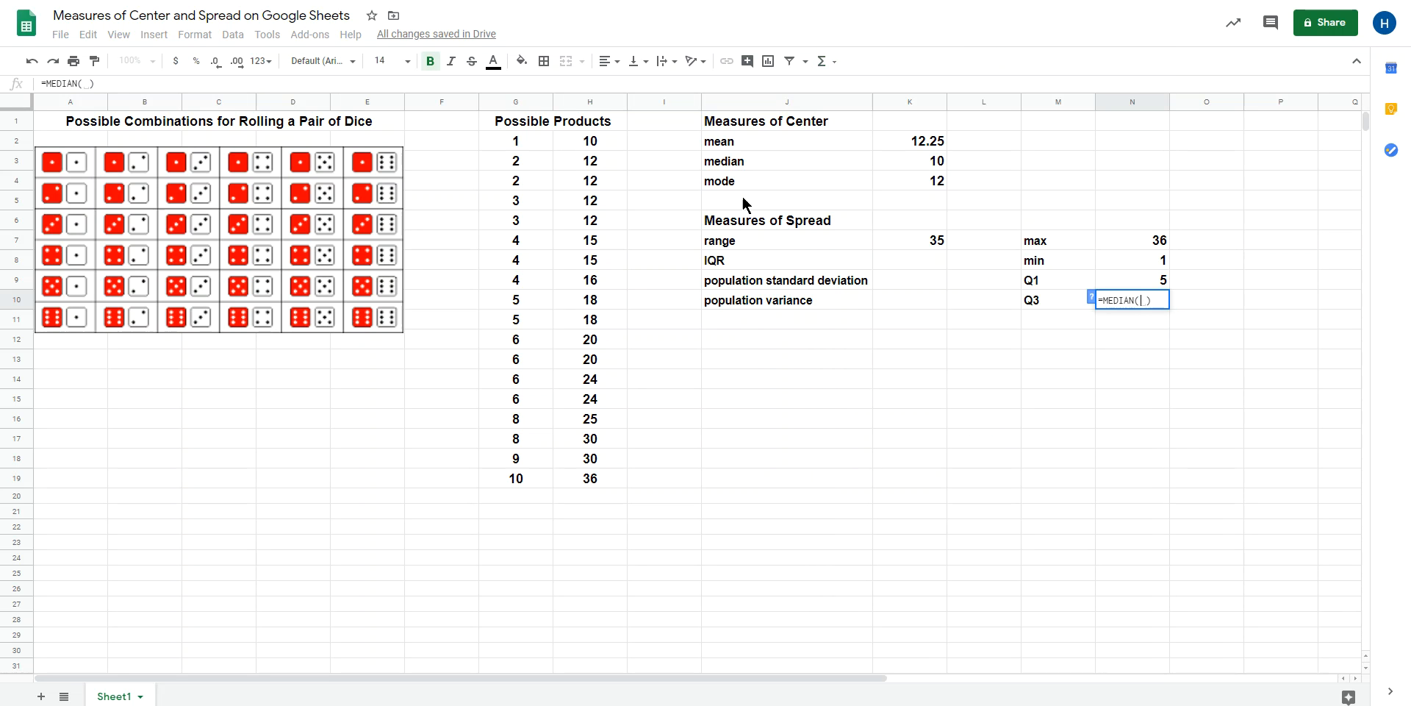
left_click_drag(599, 144, 614, 482)
key("Return")
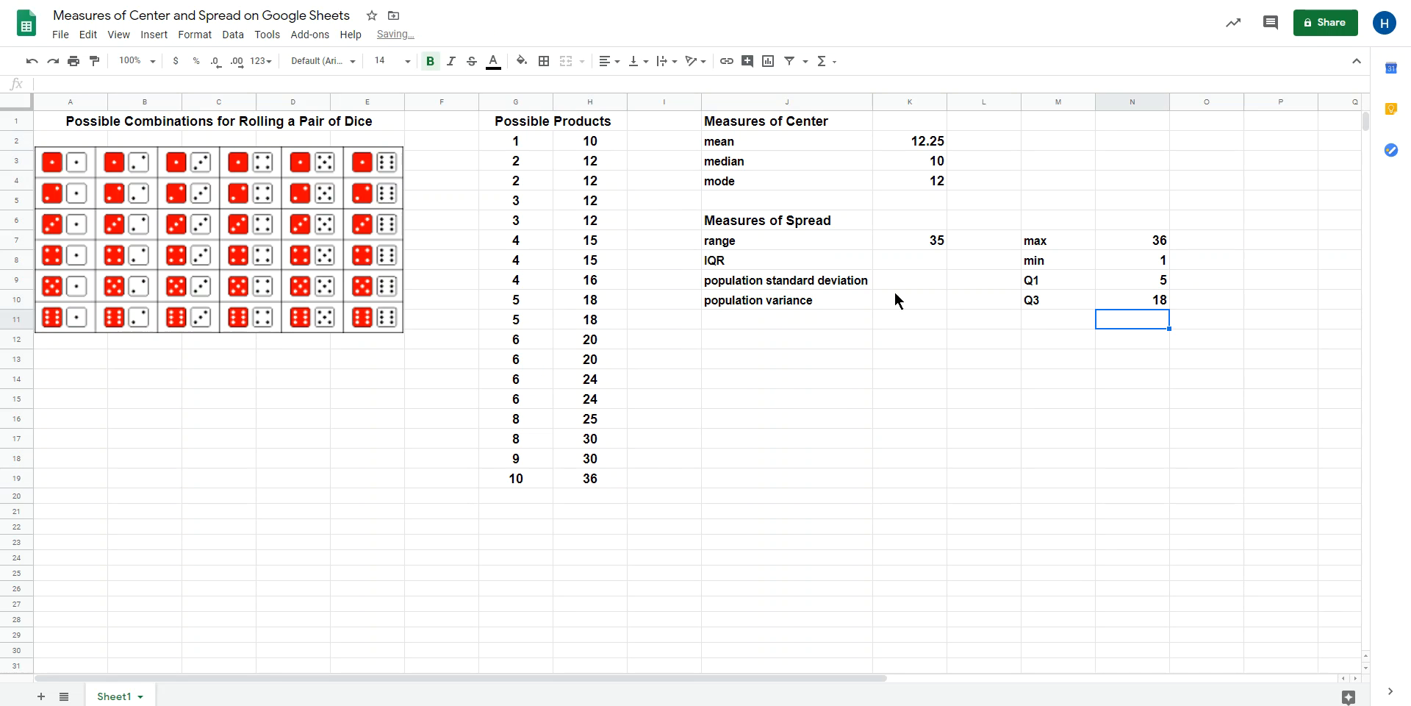
- Calculate the IQR in cell K8 by subtracting Q1 from Q3 with =N10-N9
left_click(903, 266)
type("=")
left_click(1121, 303)
type("-")
left_click(1124, 282)
key("Return")
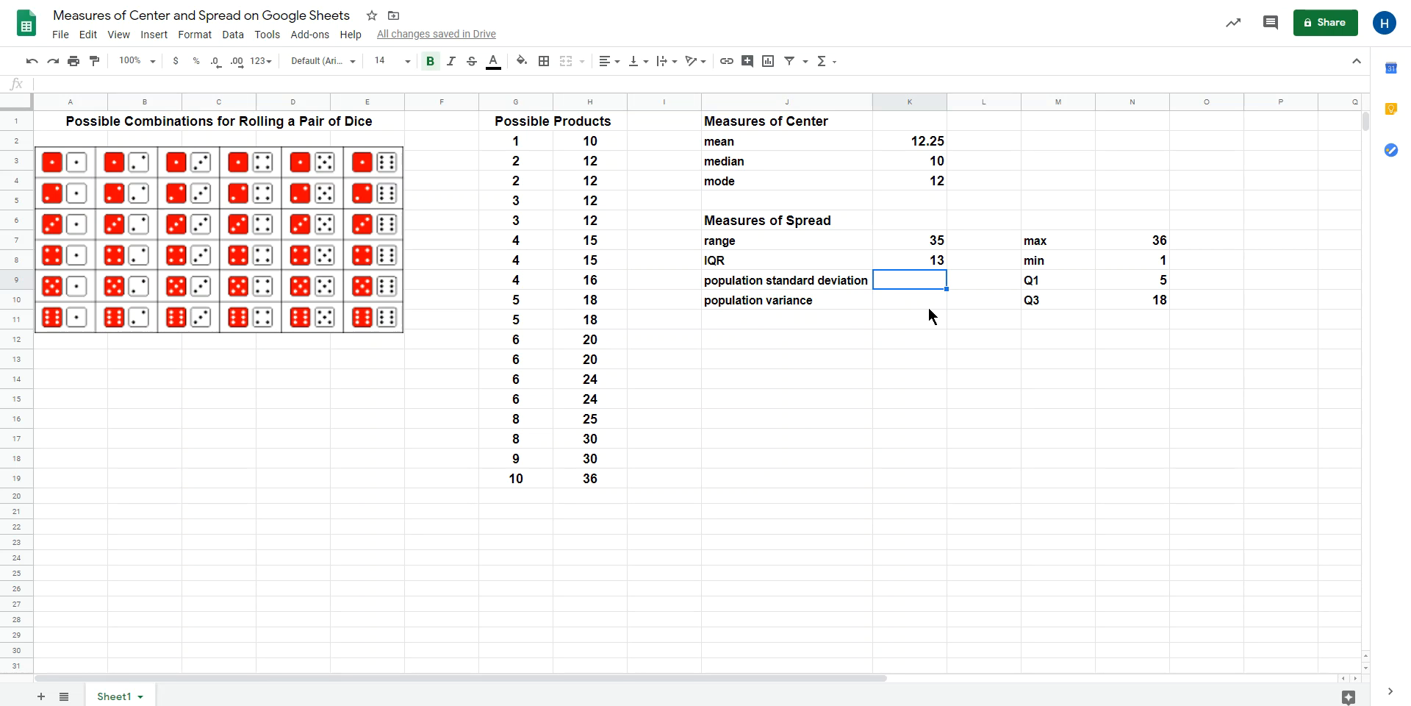
- Calculate the population standard deviation of all products in cell K9 with the statistical function =STDEV.P(G2:H19)
left_click(833, 64)
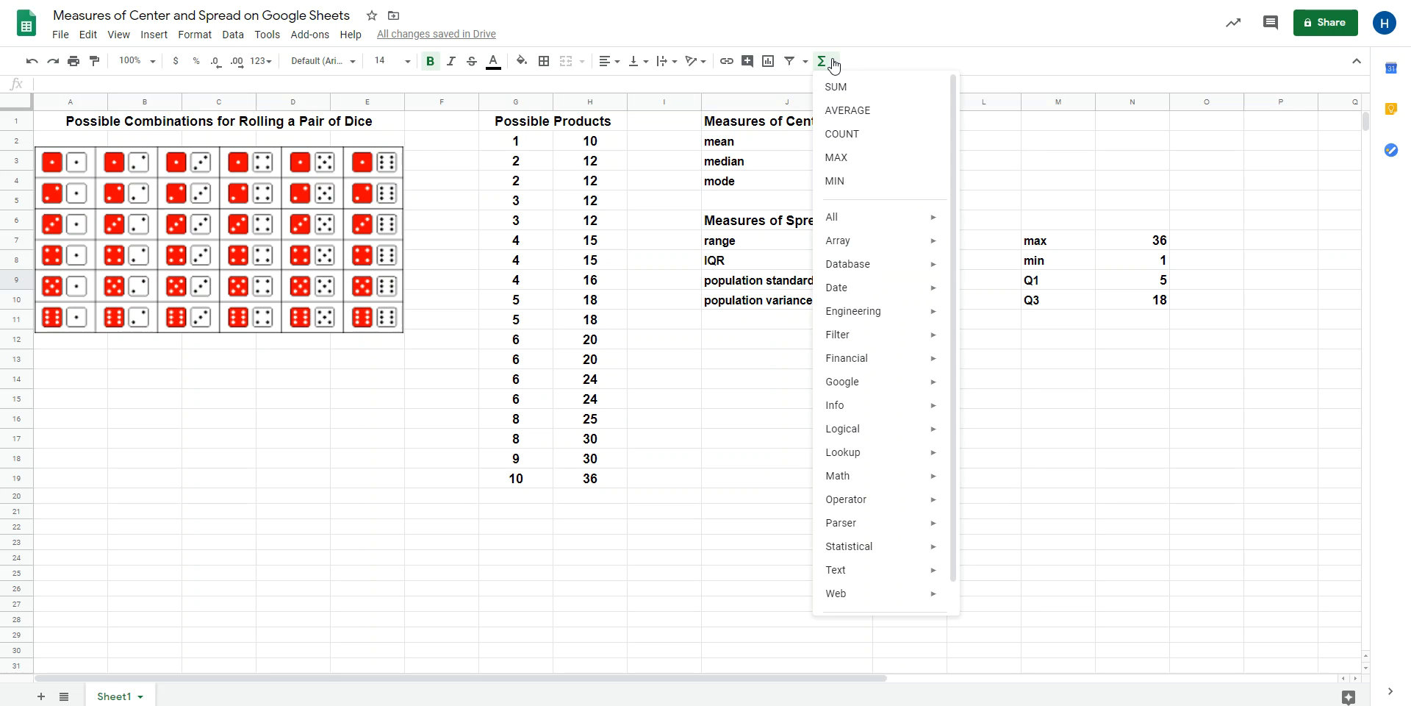
mouse_move(914, 556)
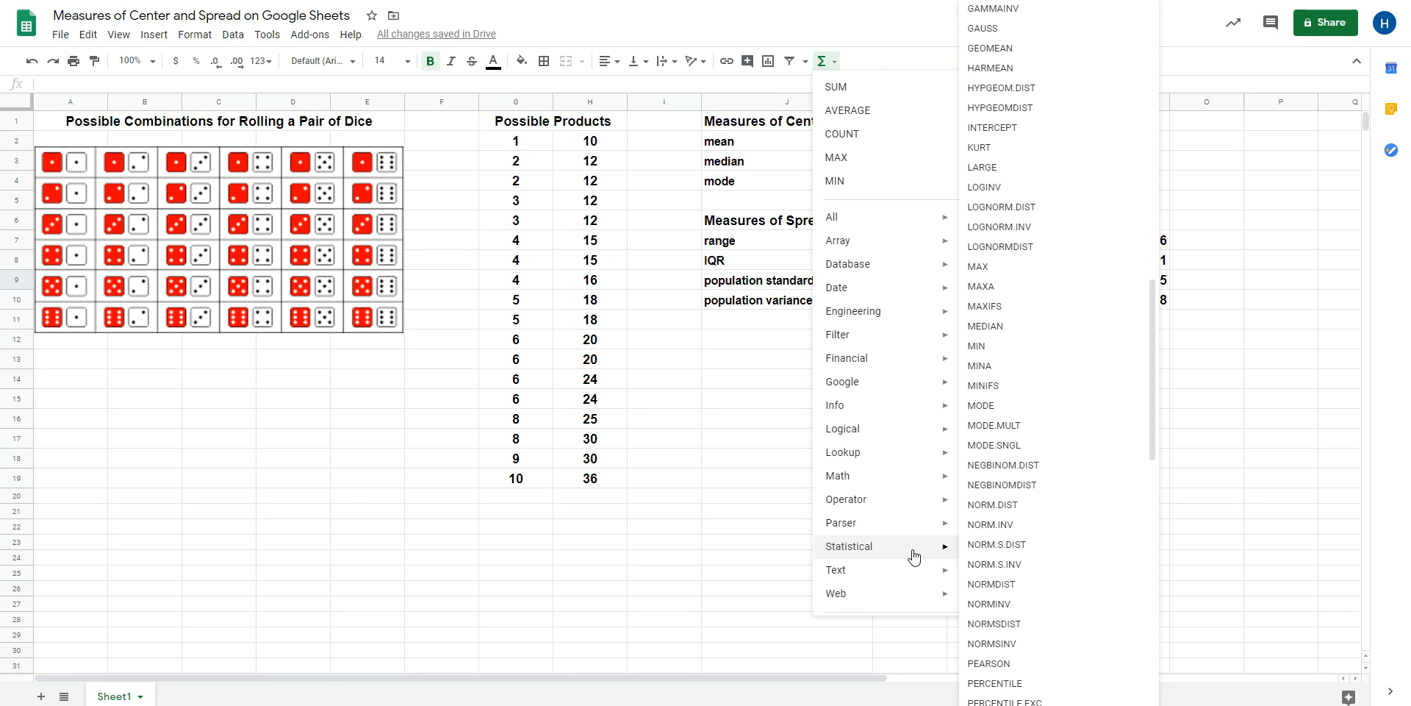
left_click_drag(1162, 419, 1165, 610)
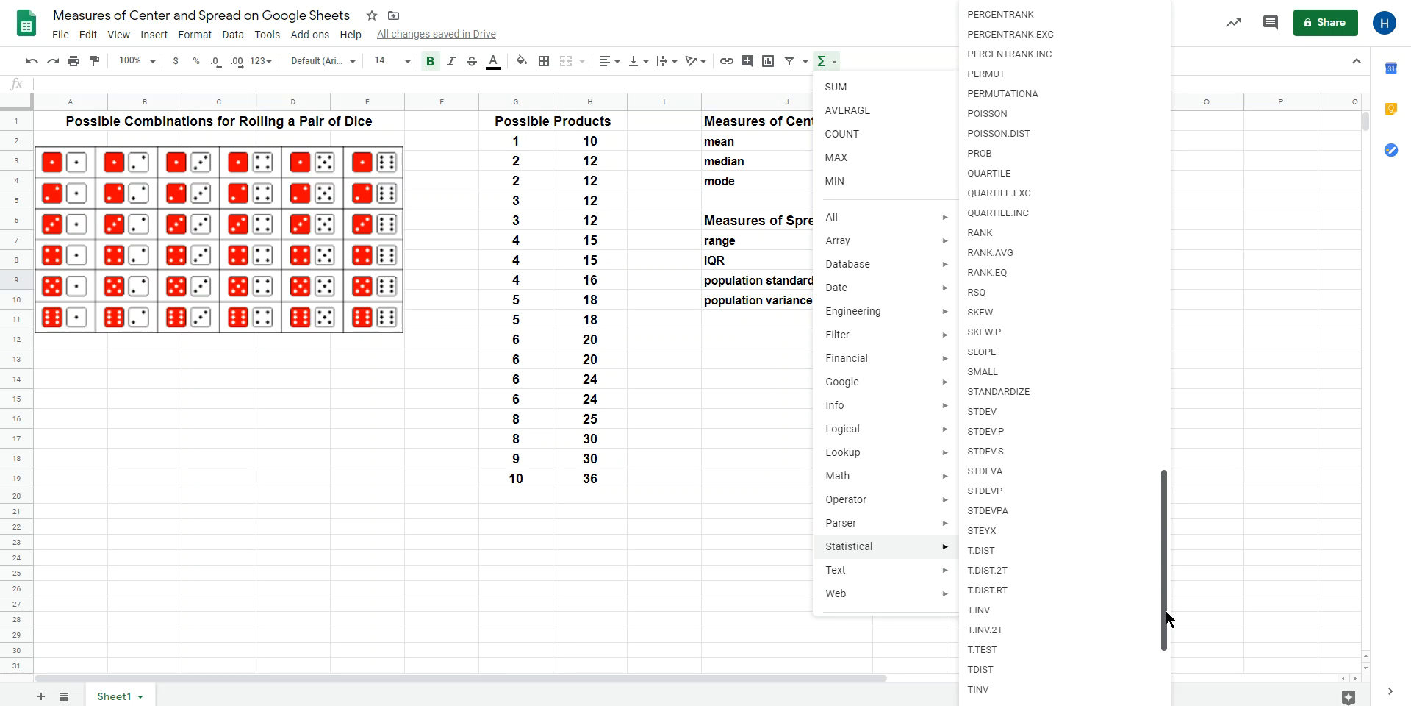
left_click(1029, 433)
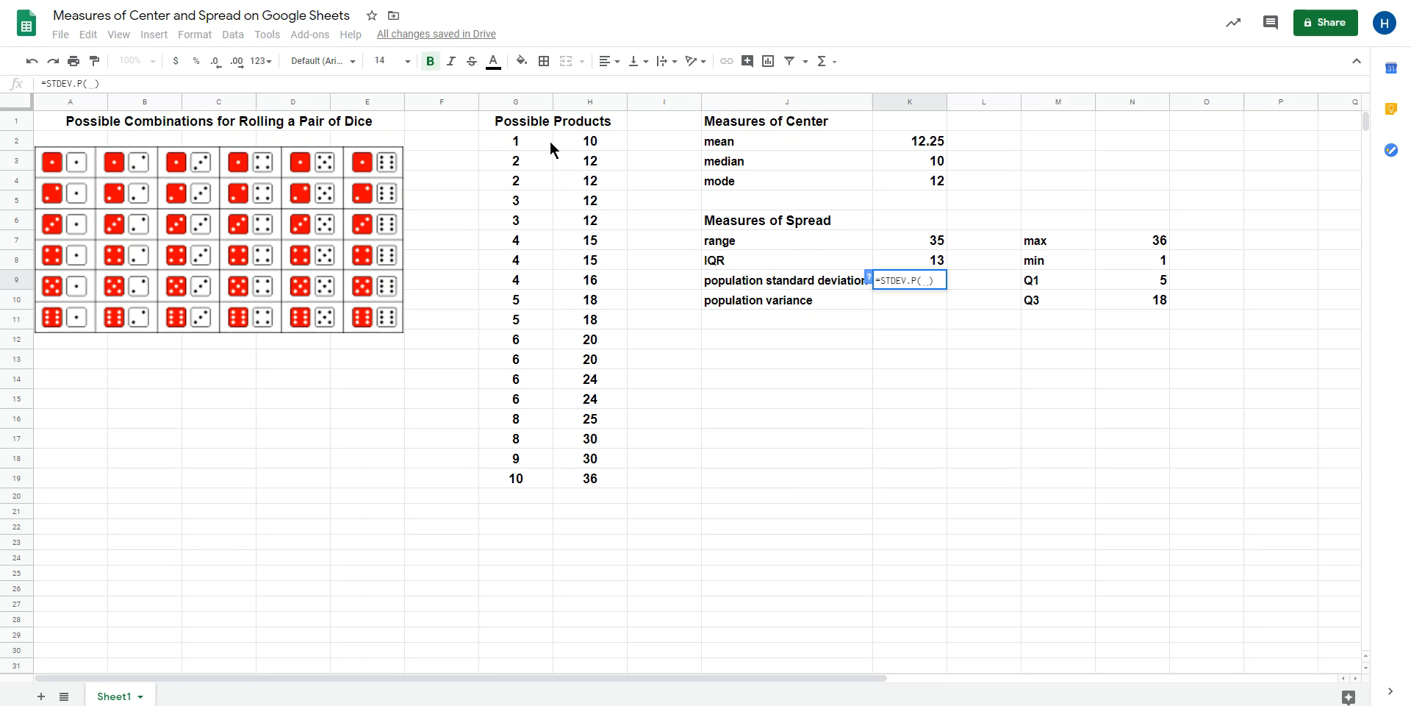
left_click_drag(528, 142, 591, 479)
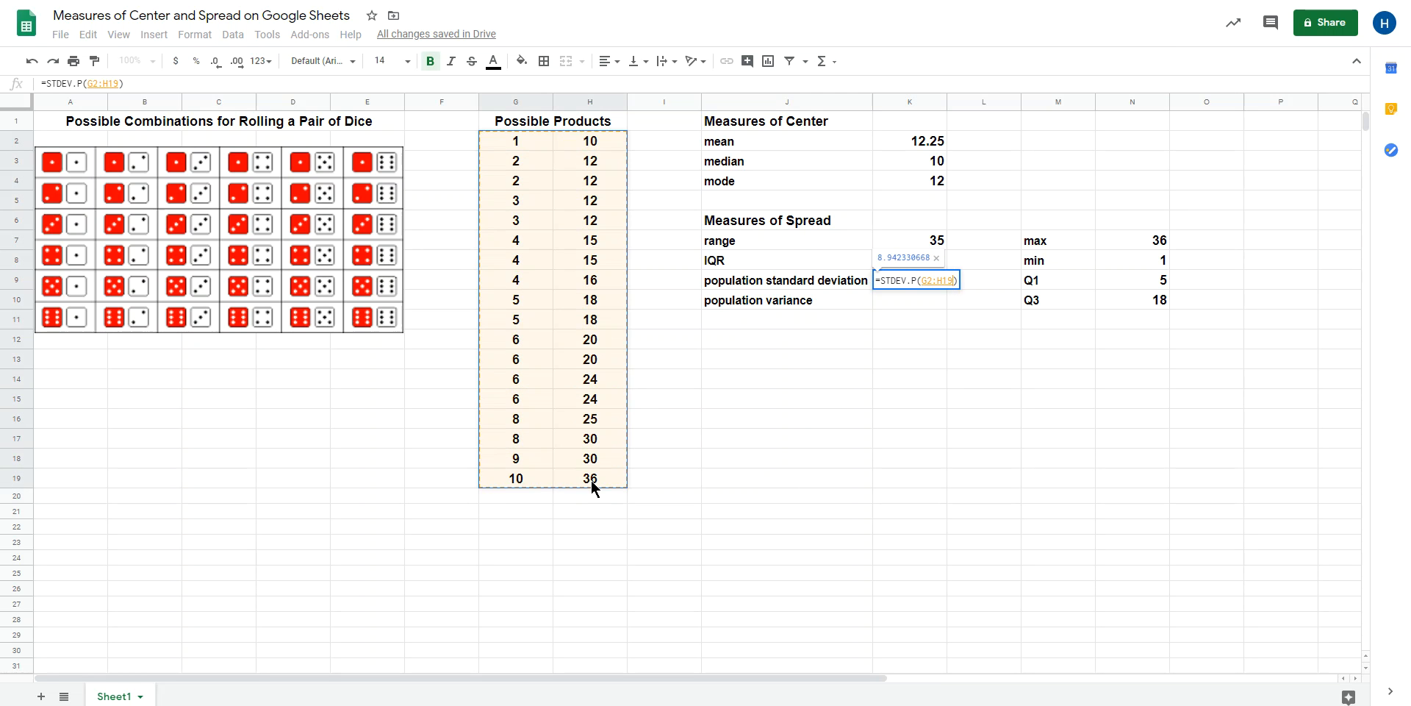
key("Return")
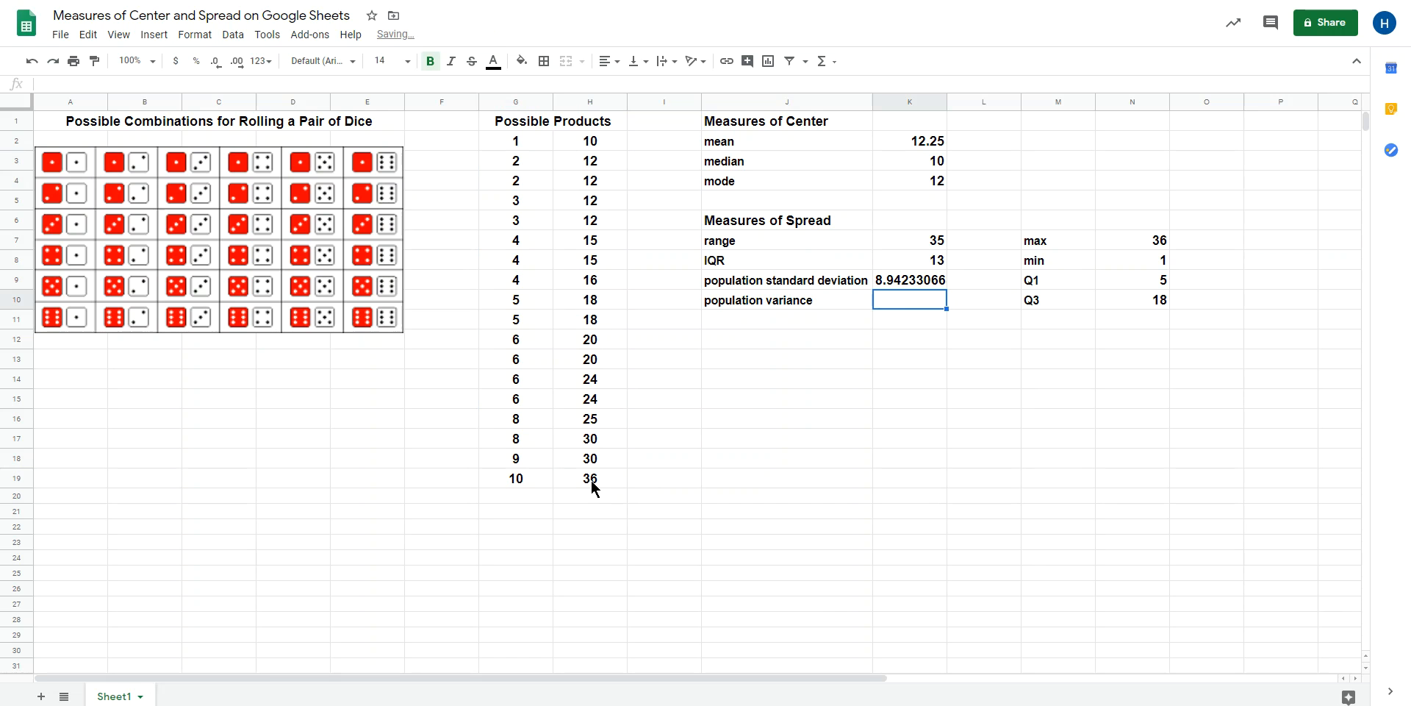
- Calculate the population variance of all products in cell K10 with the statistical function =VAR.P(G2:H19)
left_click(823, 61)
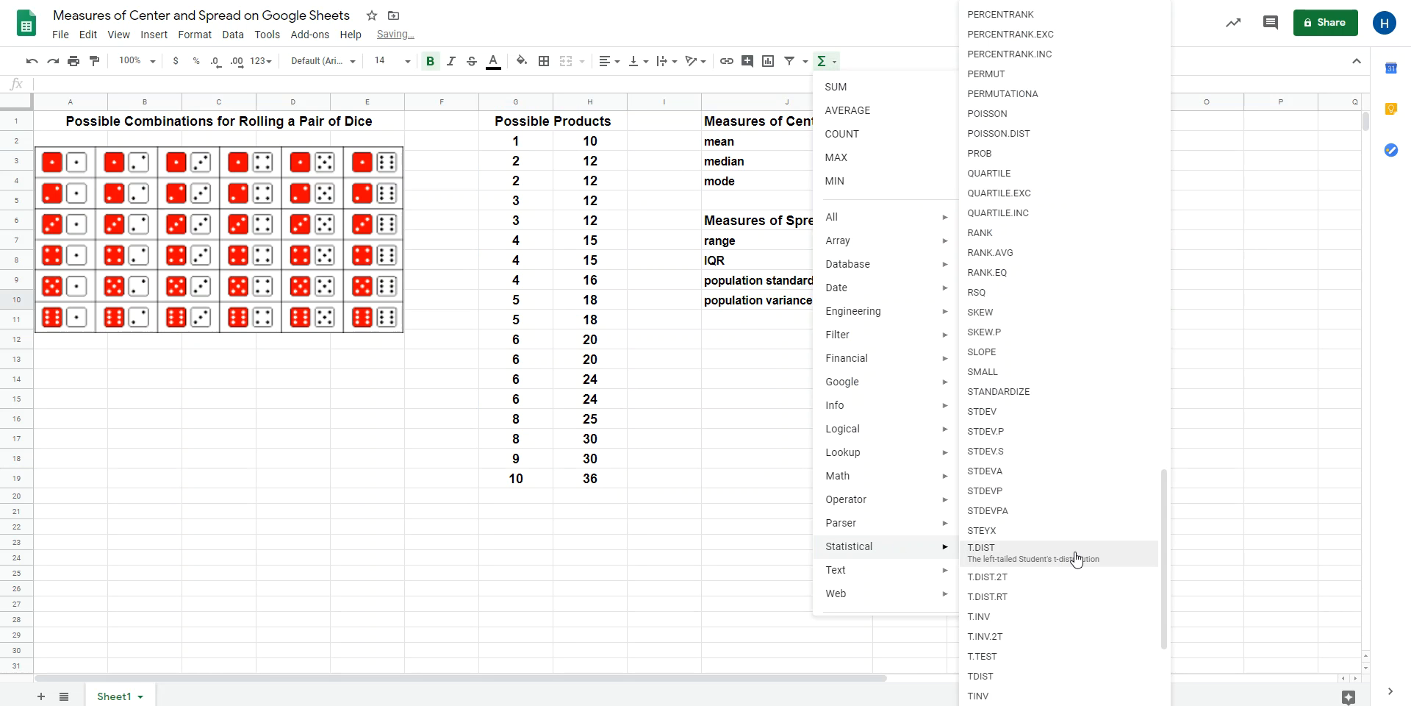
scroll(1075, 558, "down", 5)
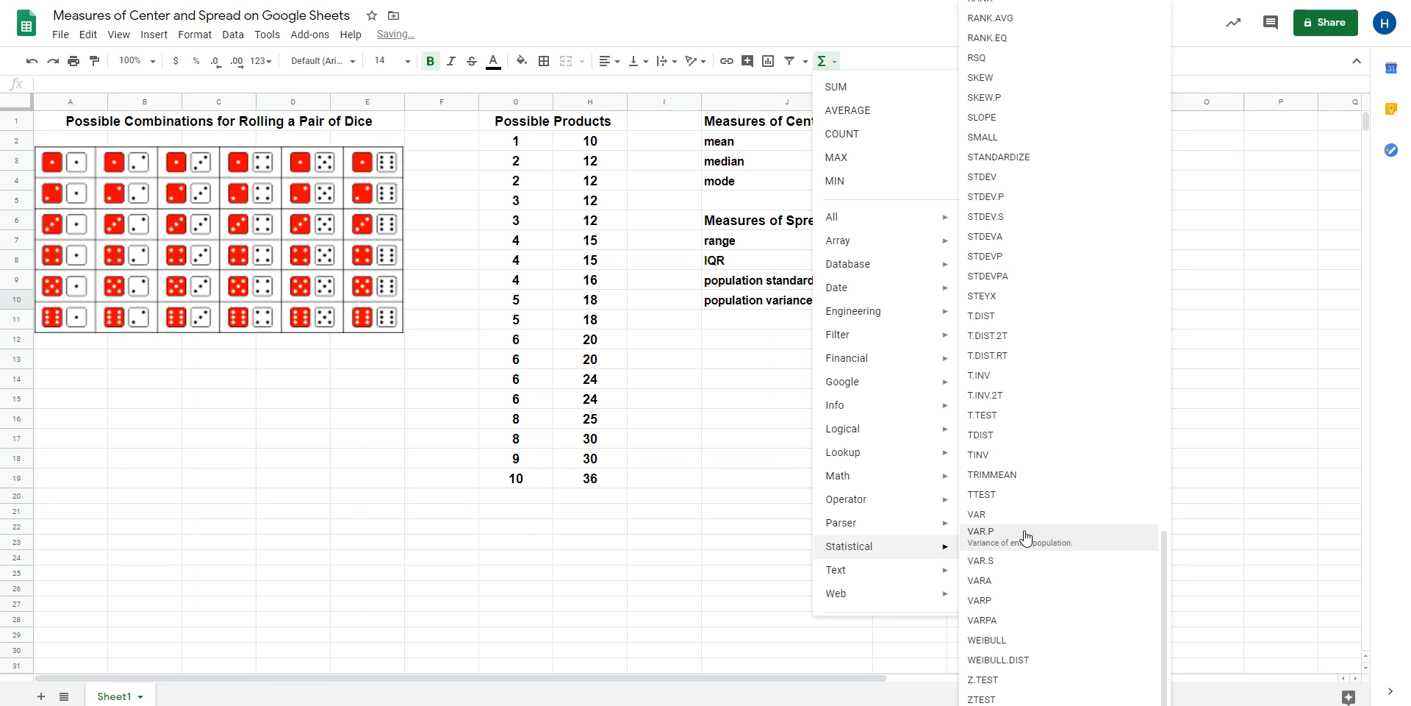
left_click(1026, 537)
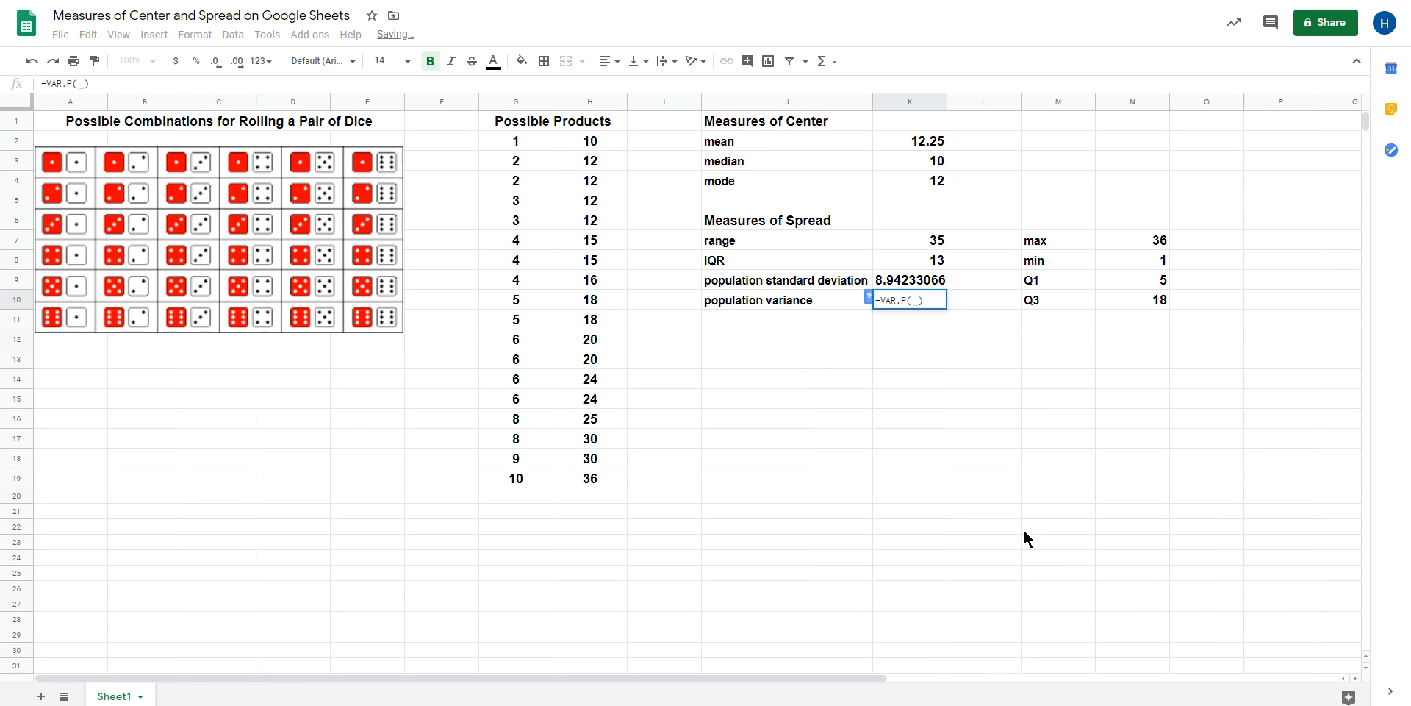
left_click_drag(515, 141, 593, 482)
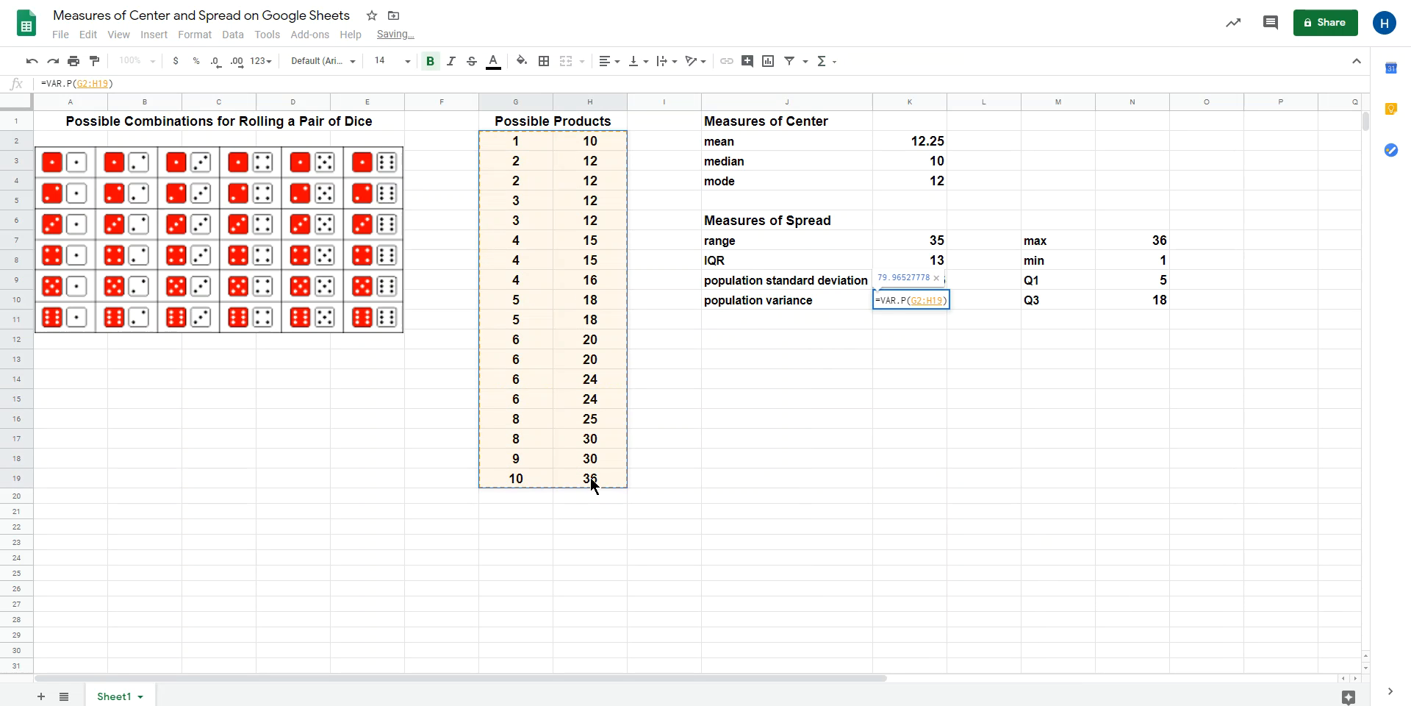
key("Return")
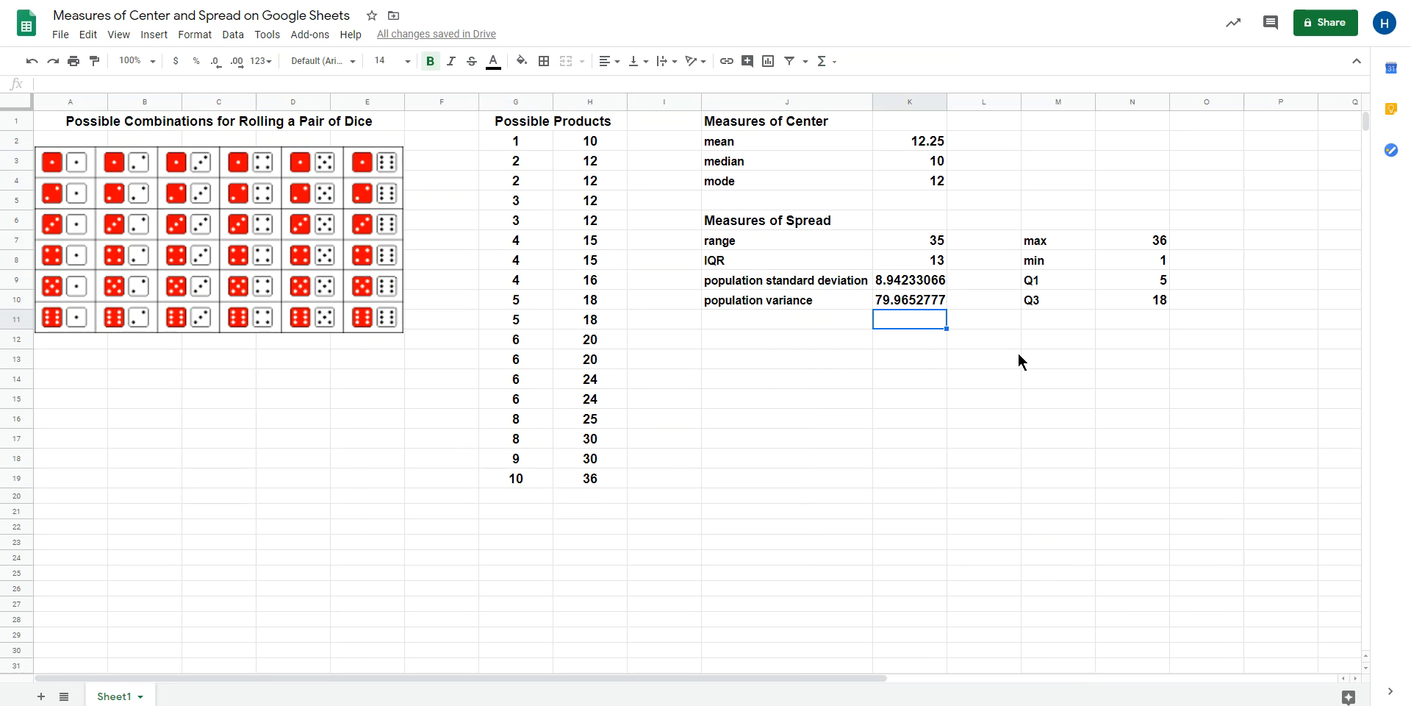